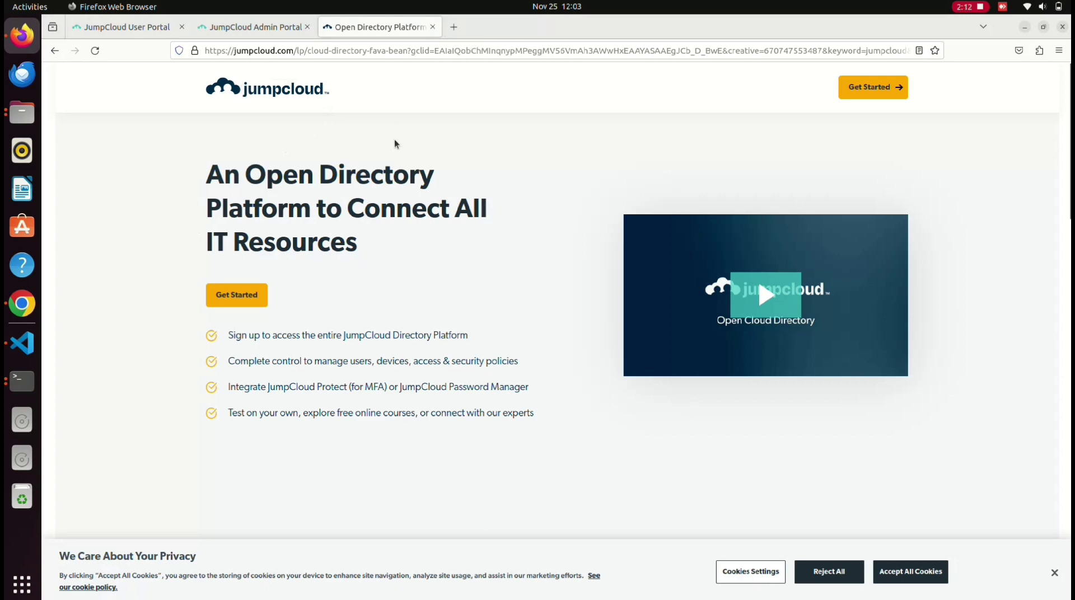
Switch from the JumpCloud landing page to the Admin Portal and view its Discover and Home pages.
click(262, 21)
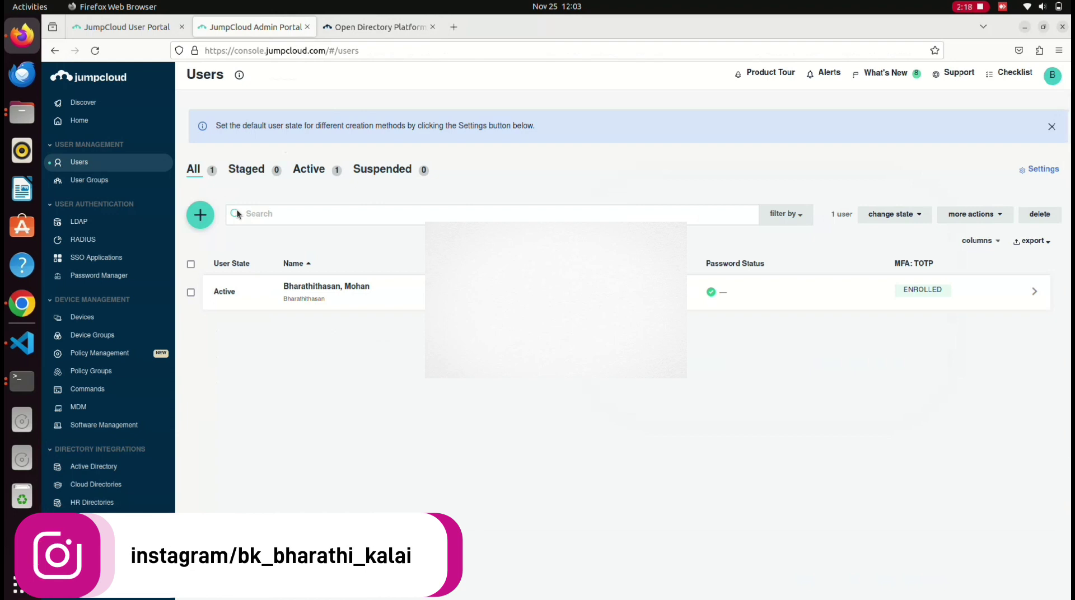
click(357, 25)
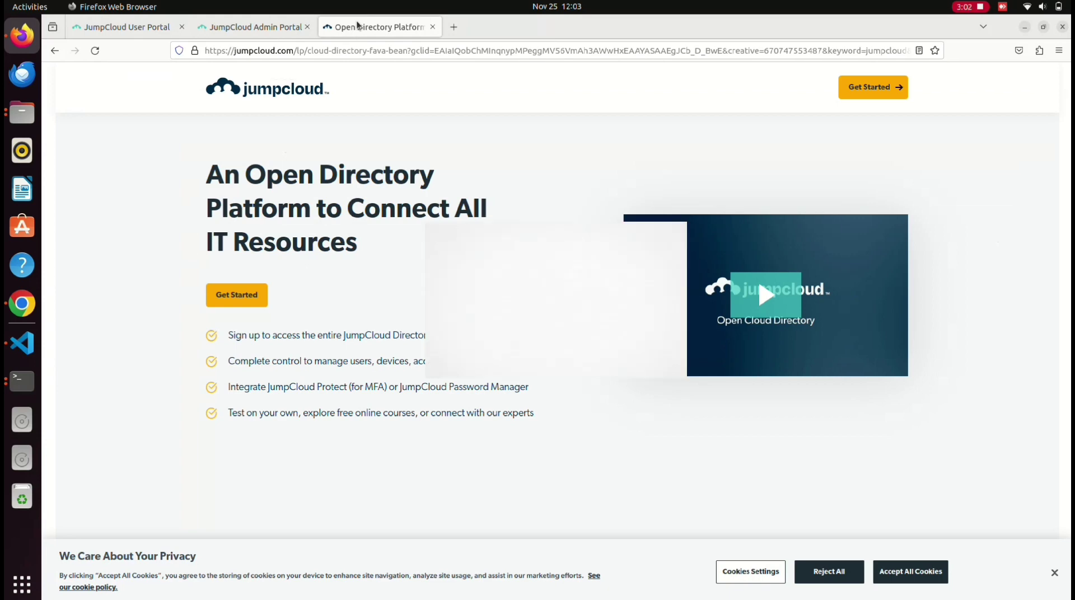
click(238, 24)
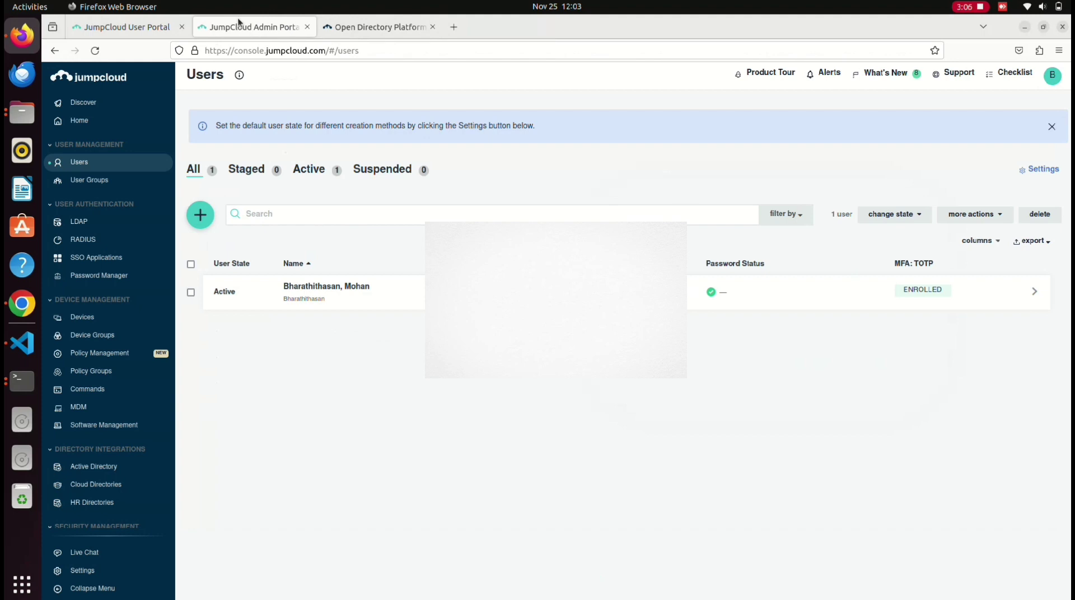
click(344, 34)
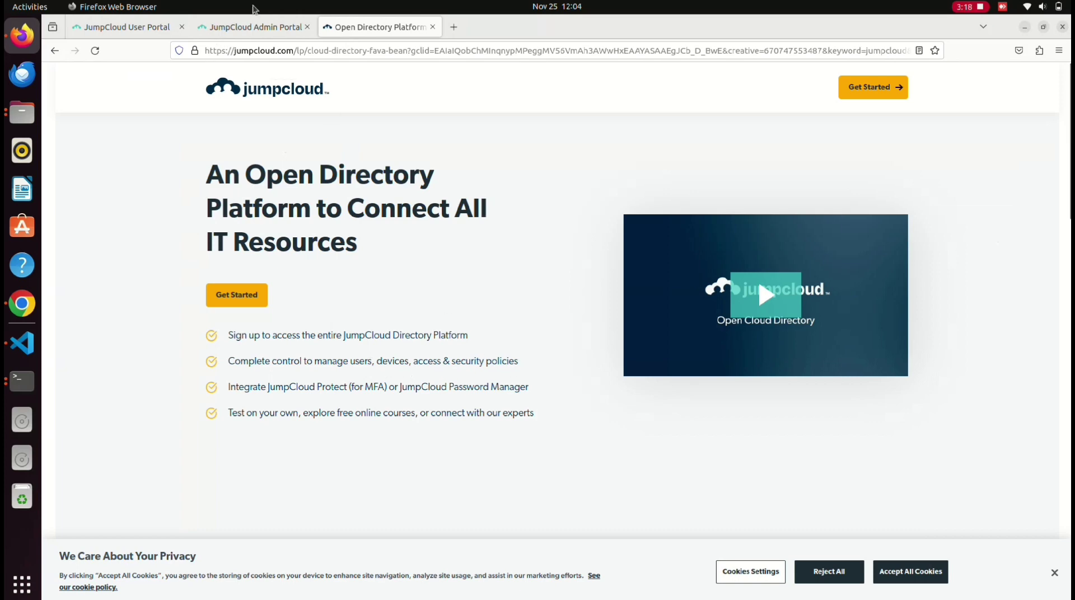
click(251, 25)
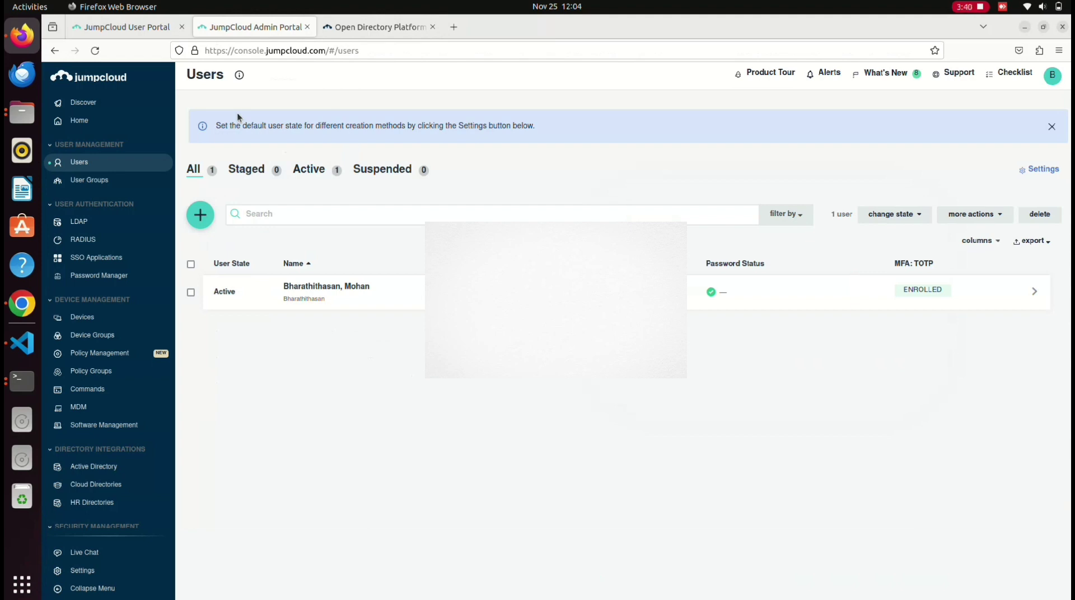
click(96, 99)
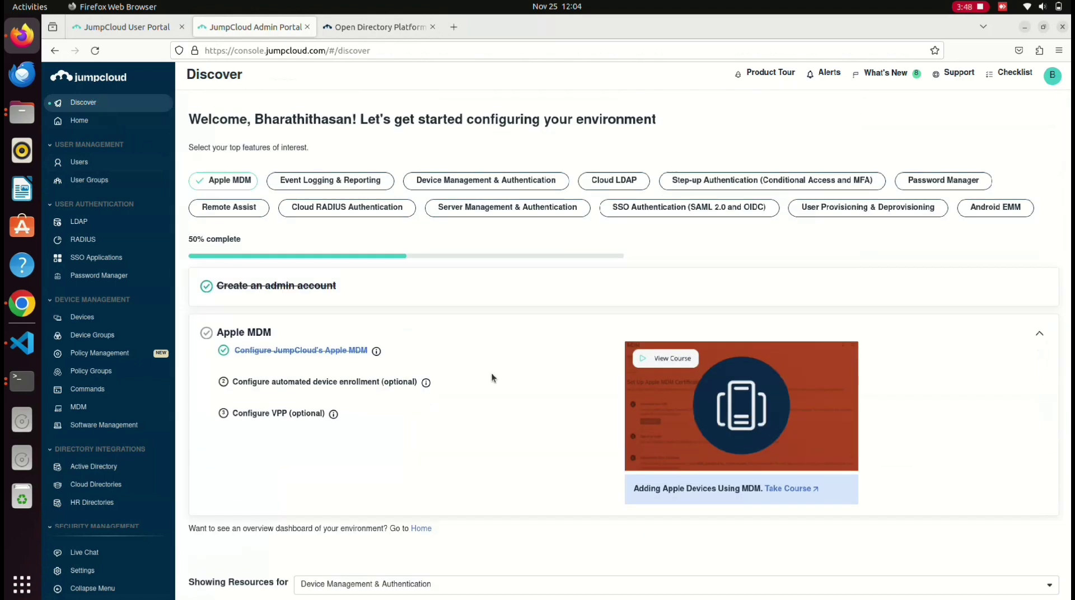
click(119, 126)
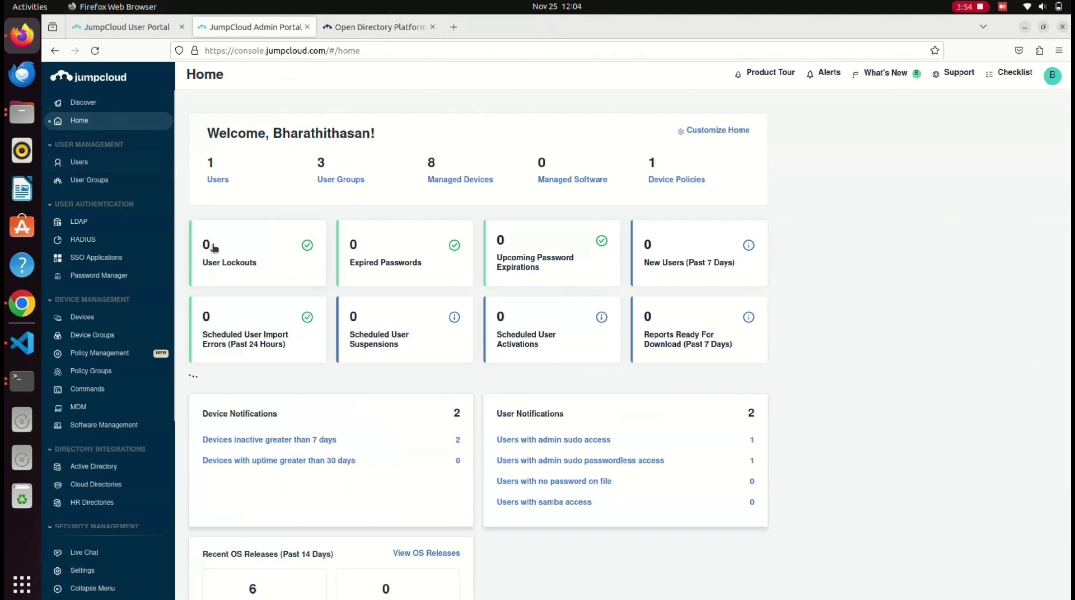
Open the Users page and review the available methods for adding a user, without choosing one.
click(80, 159)
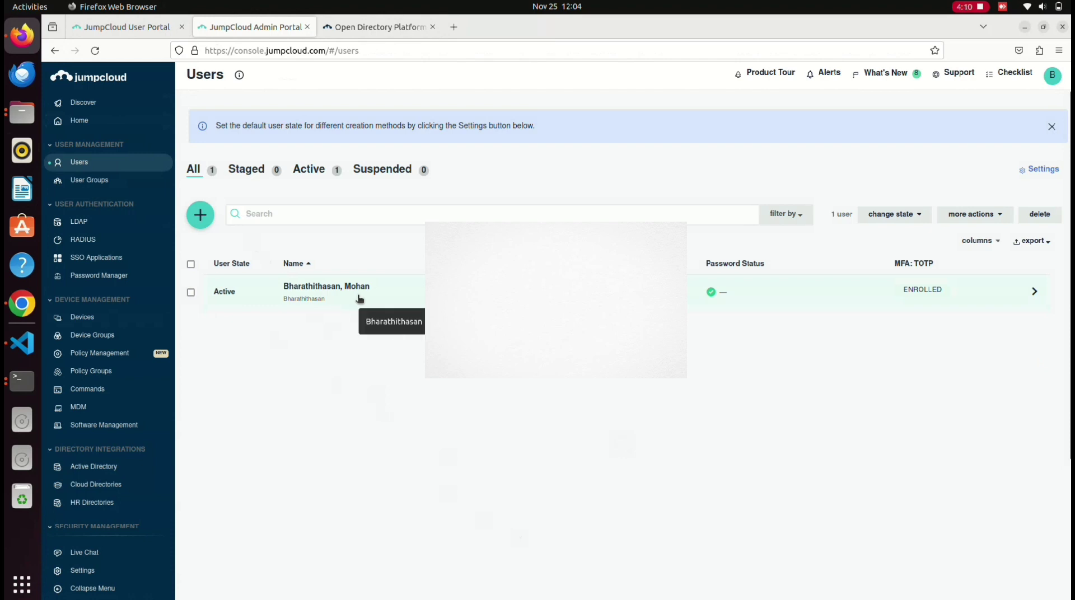
click(201, 215)
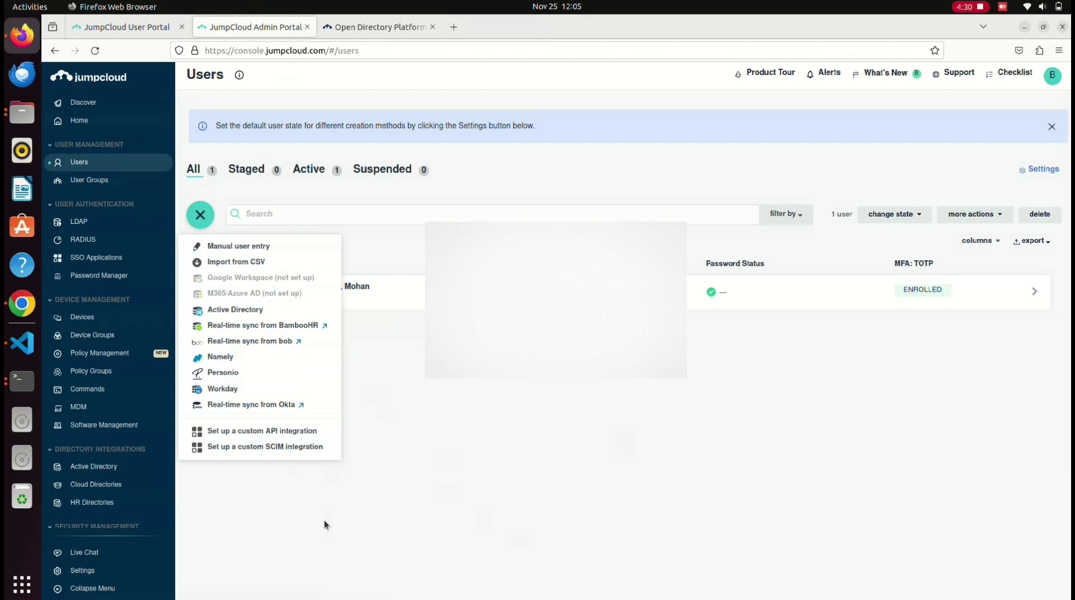
click(448, 457)
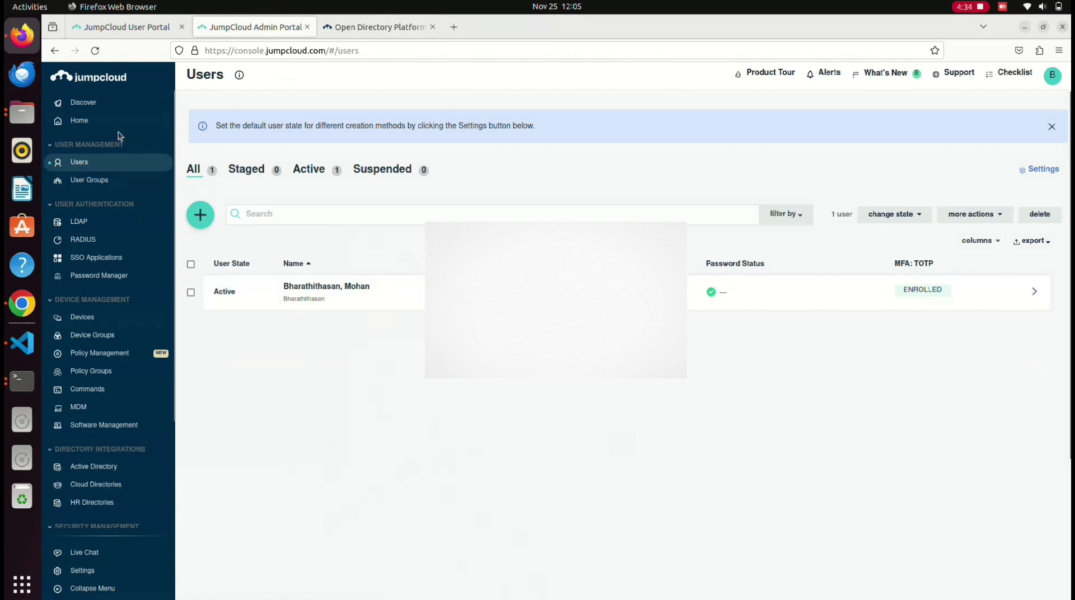
Open User Groups and inspect the new user group form, closing it without saving.
click(131, 180)
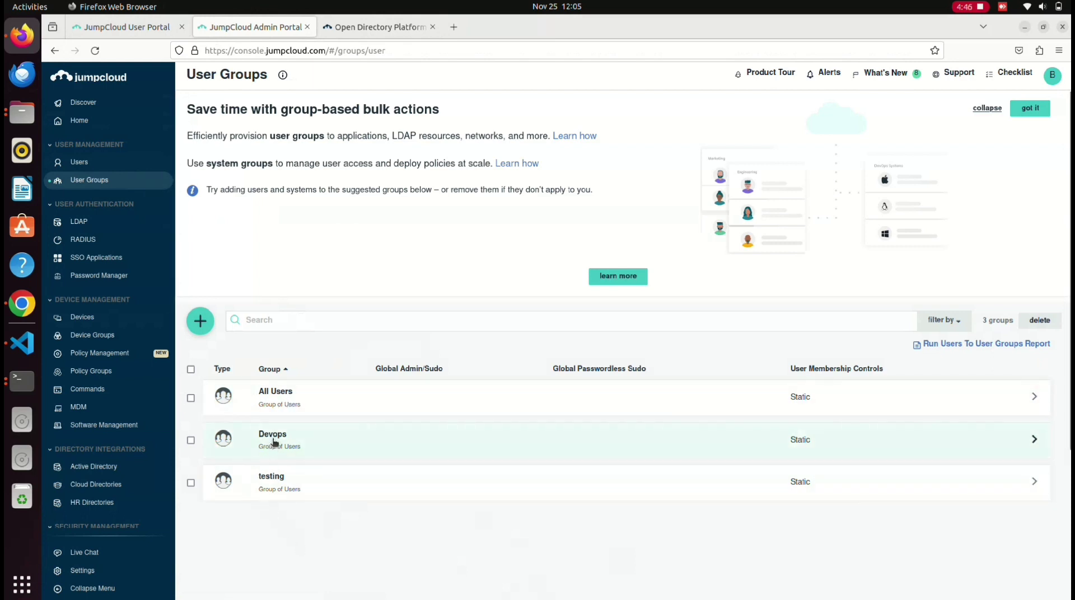
click(203, 328)
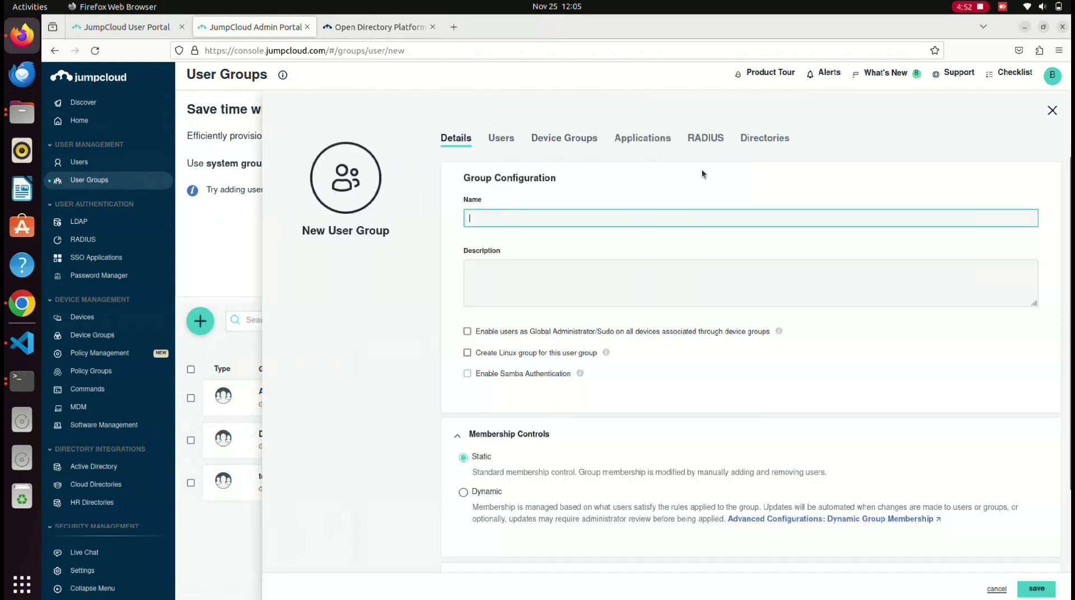
click(1052, 111)
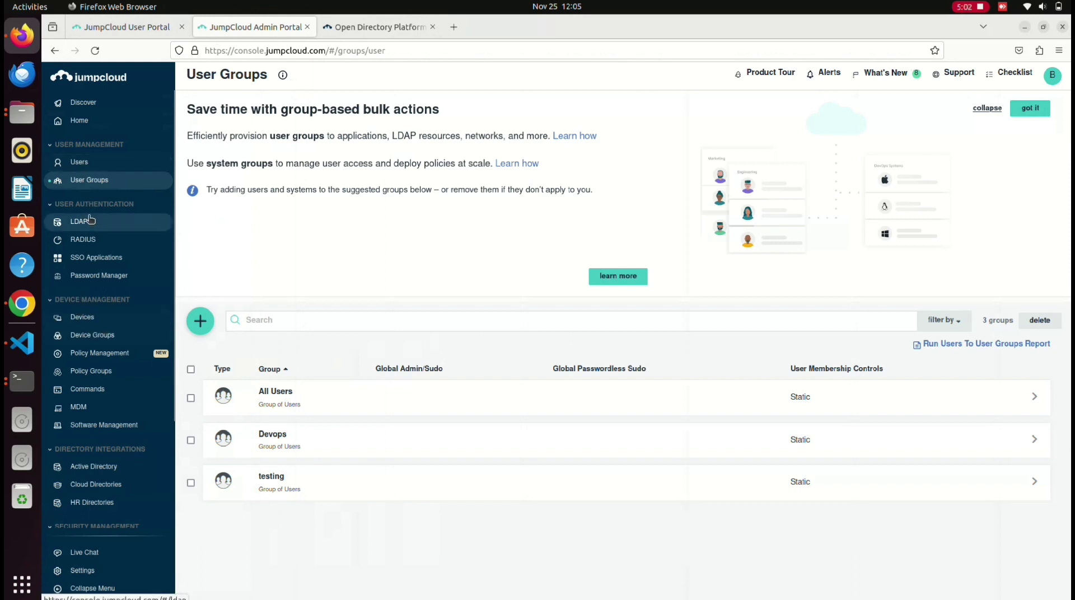
Open the Devices overview and review its fleet distribution and event frequency charts.
click(96, 324)
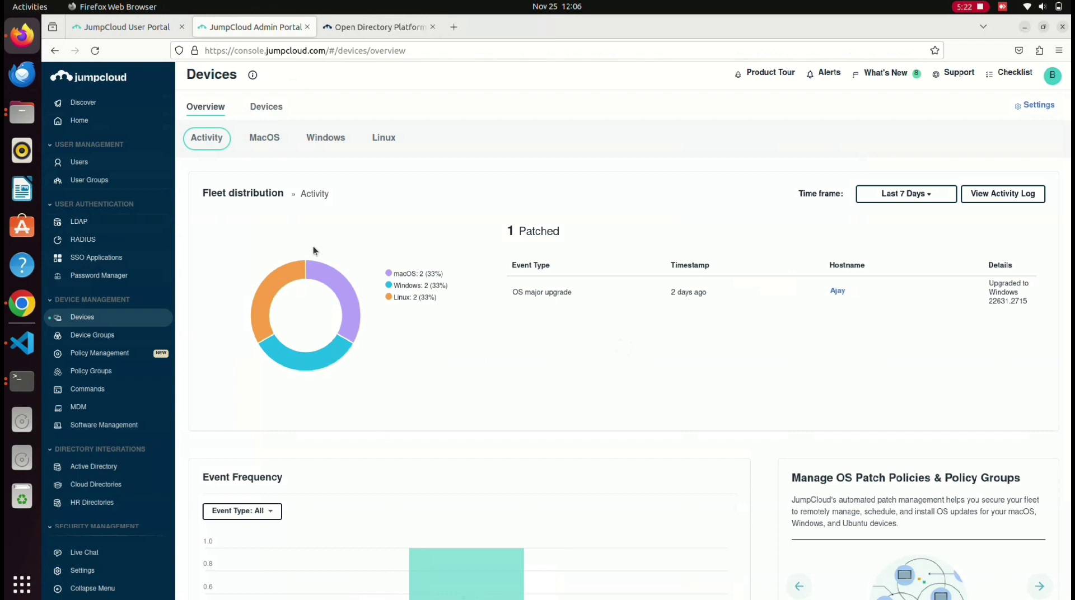
scroll(313, 247, down, 3)
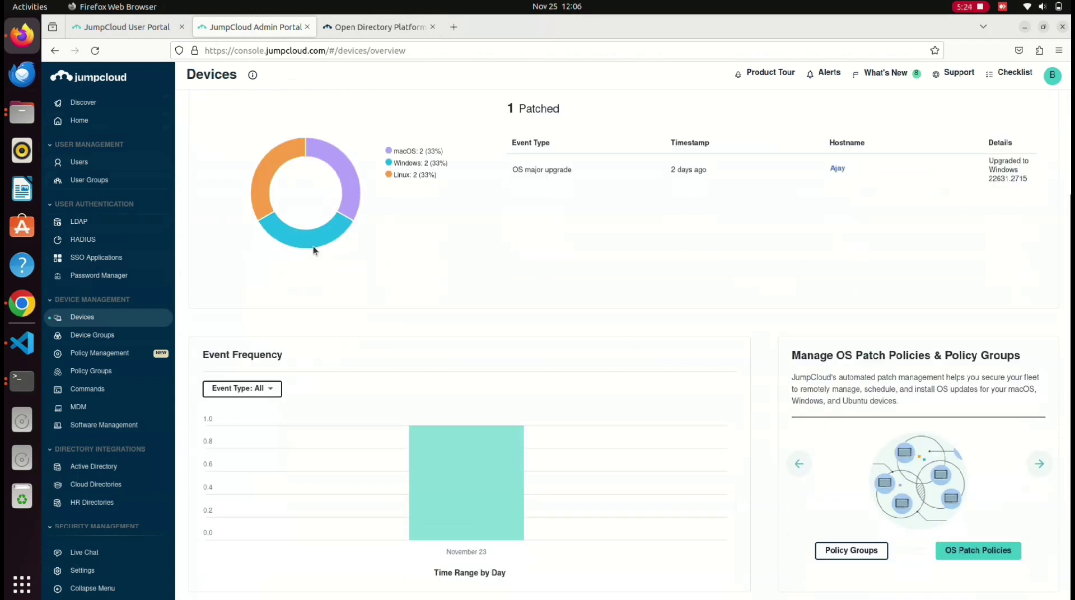
scroll(313, 246, up, 3)
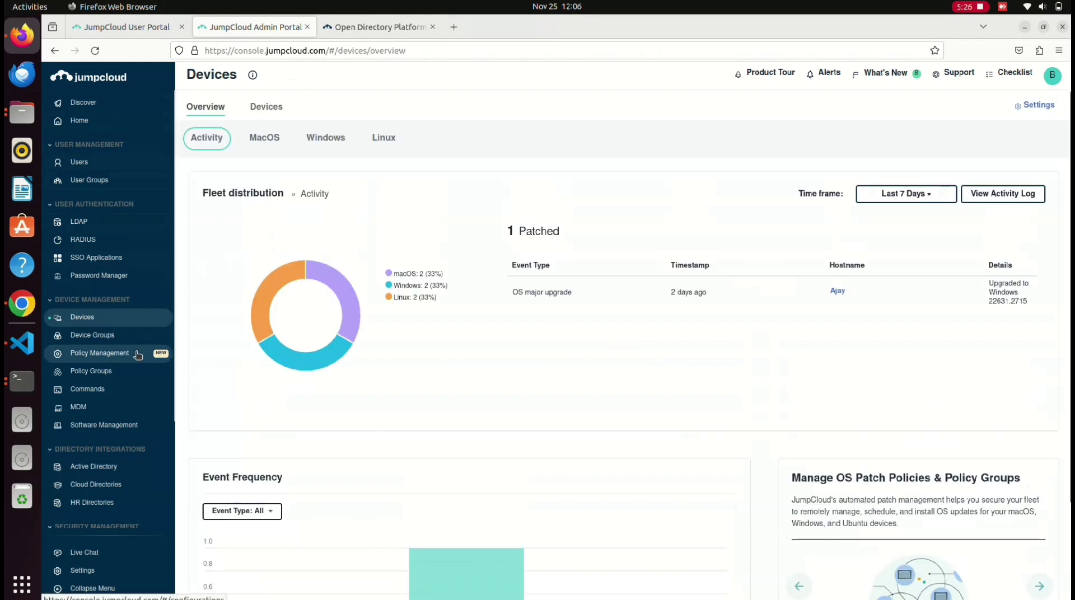
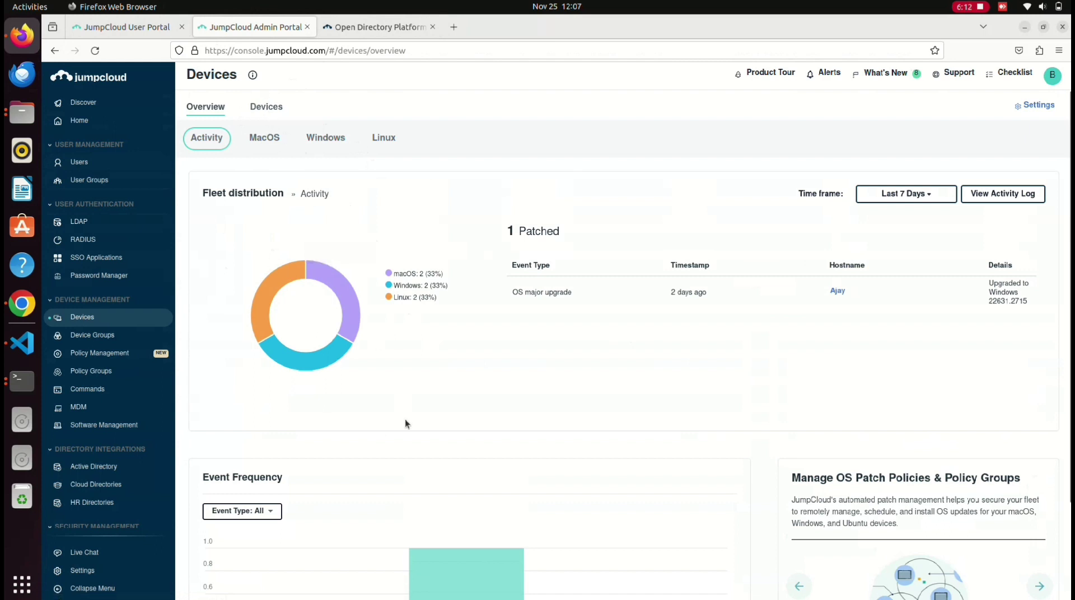
Compare the Users list with the macOS share of the device fleet distribution.
click(135, 161)
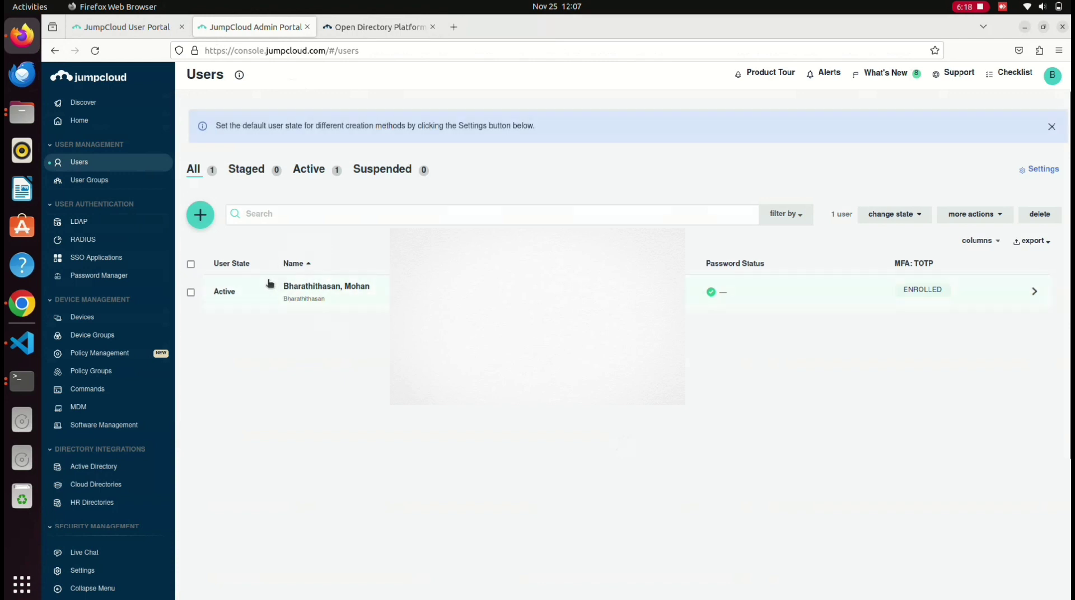
click(111, 316)
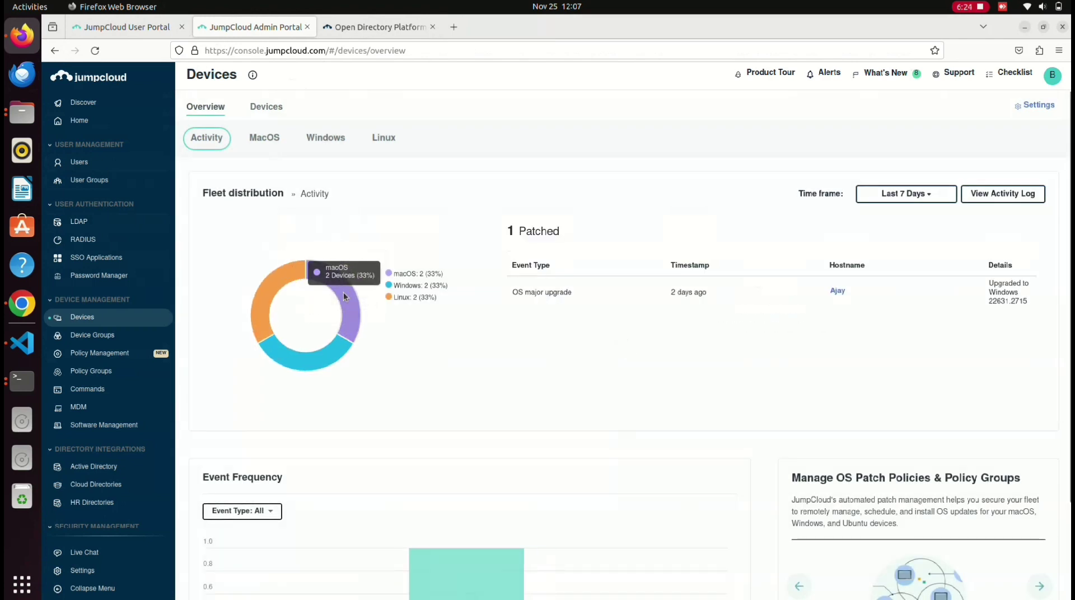
mouse_move(338, 289)
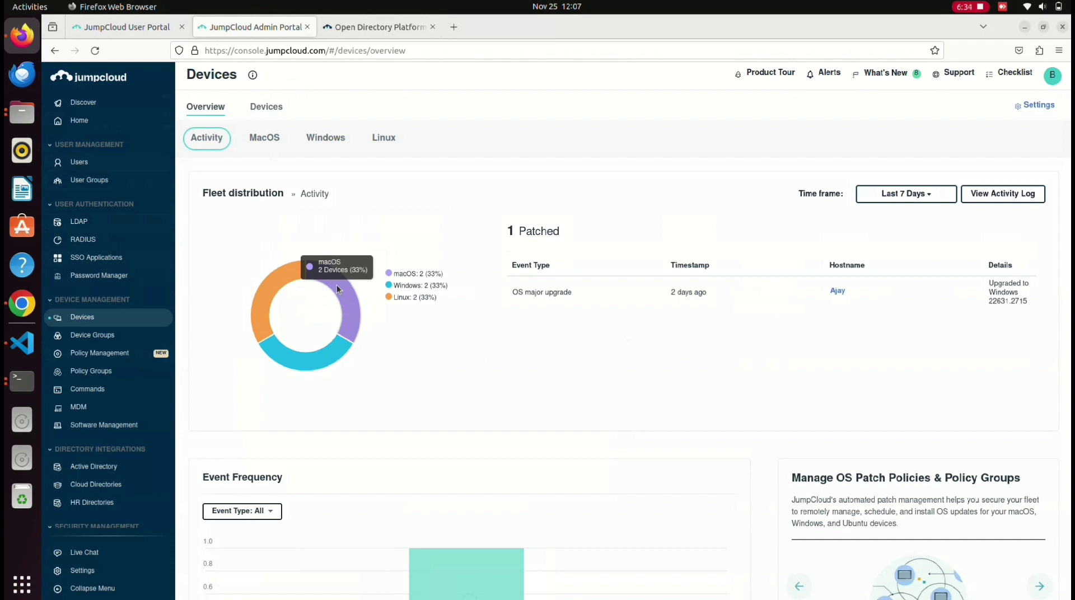
click(106, 167)
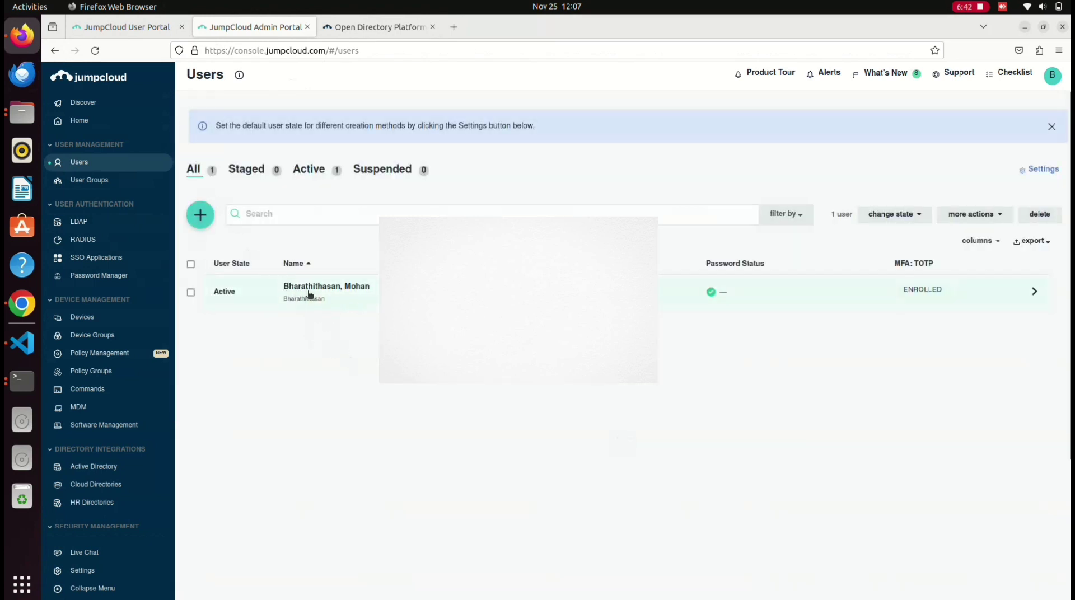
View the full device list under Devices and return to the devices overview.
click(82, 317)
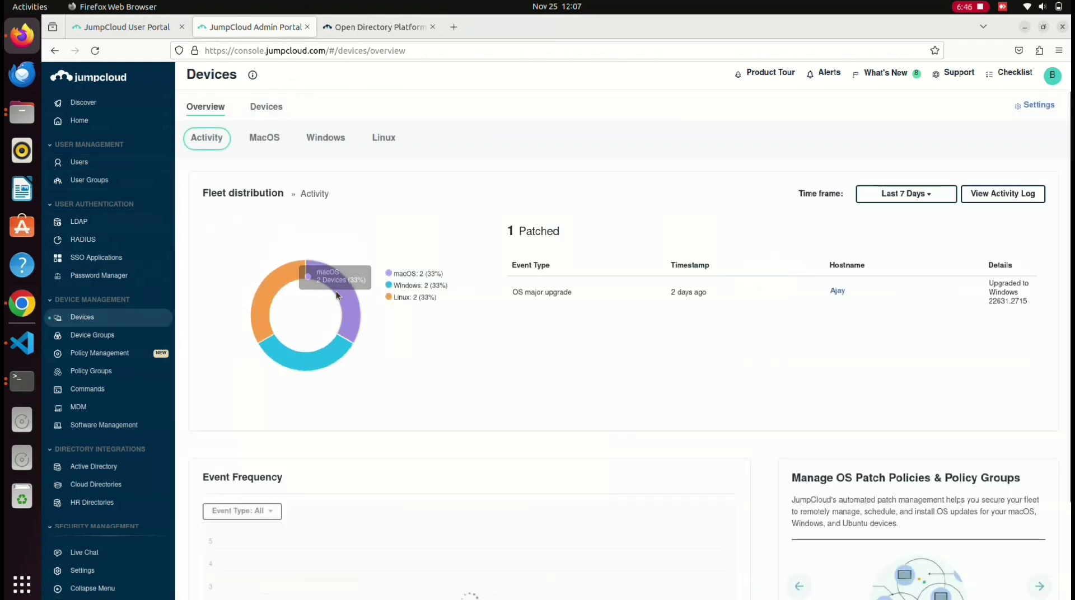
click(274, 114)
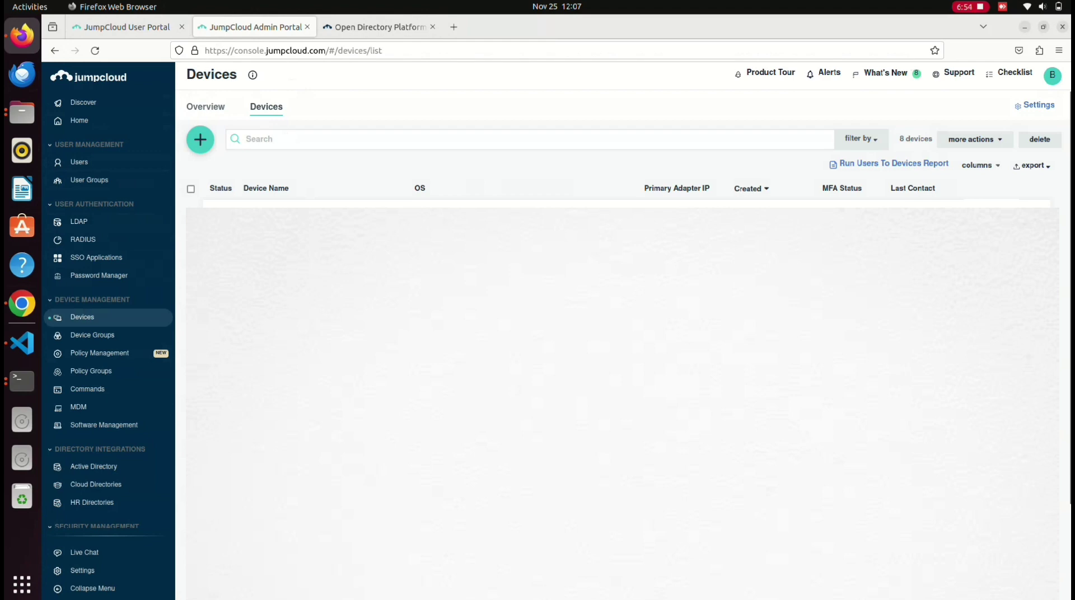
click(219, 114)
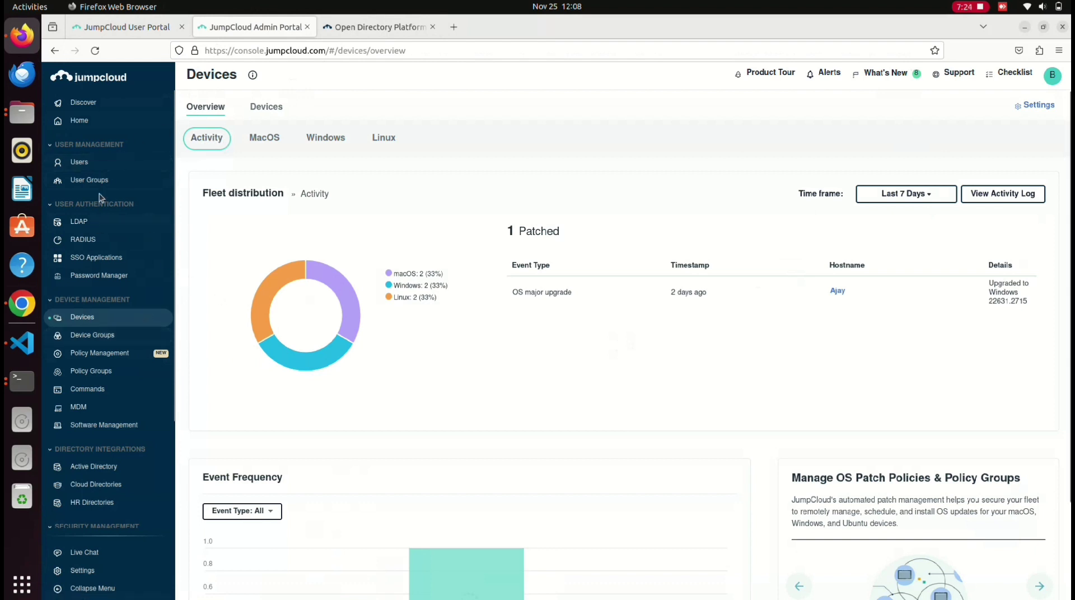
Open the new policy catalogue in Policy Management and examine the Mac and Linux policy templates.
click(128, 355)
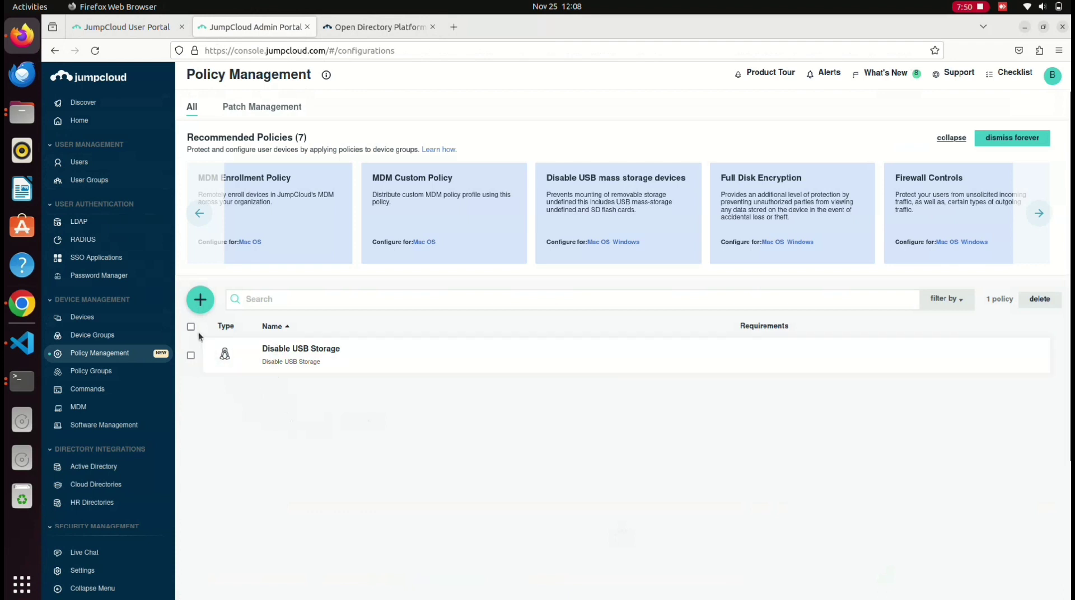
click(205, 303)
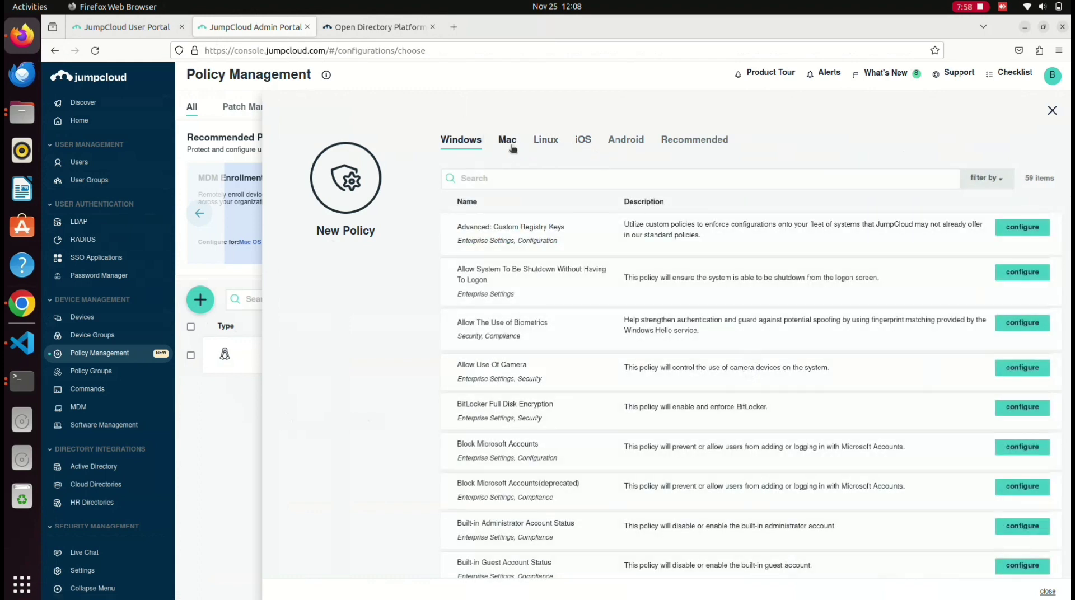
click(509, 143)
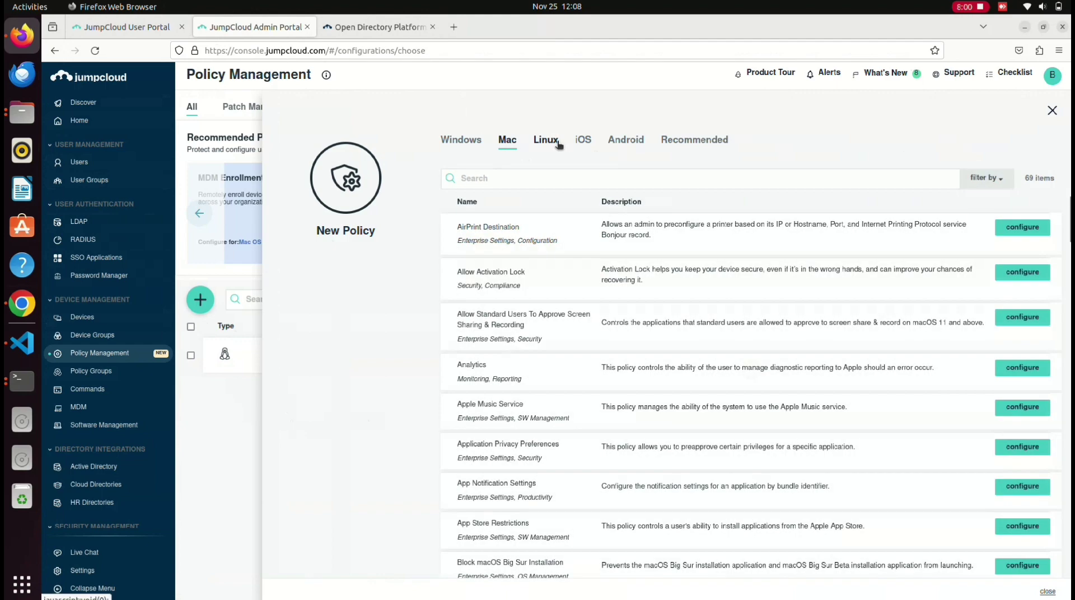
click(559, 144)
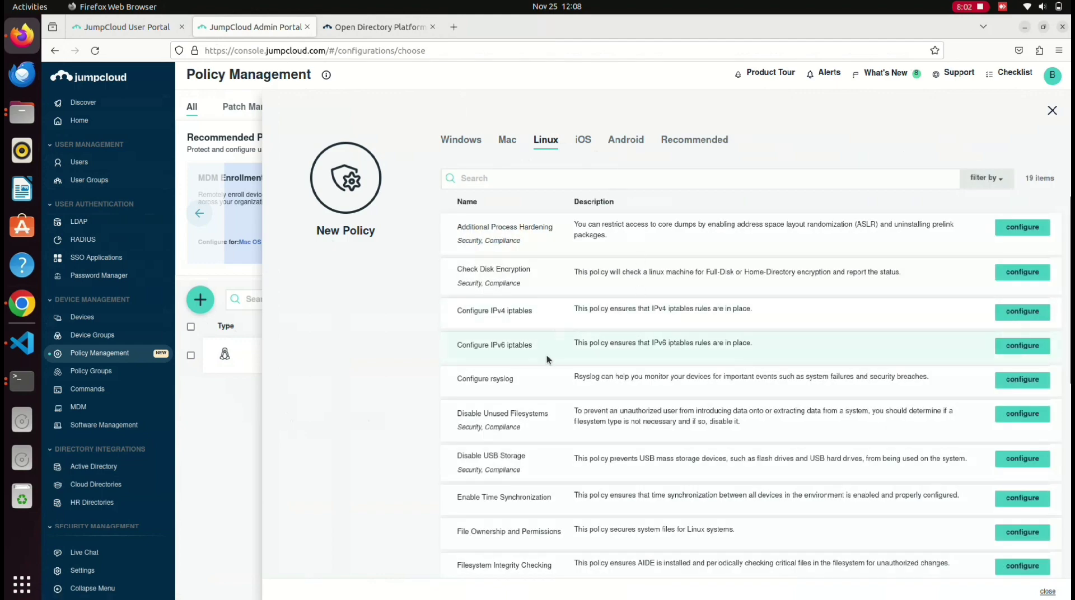
scroll(537, 392, down, 5)
scroll(535, 413, down, 2)
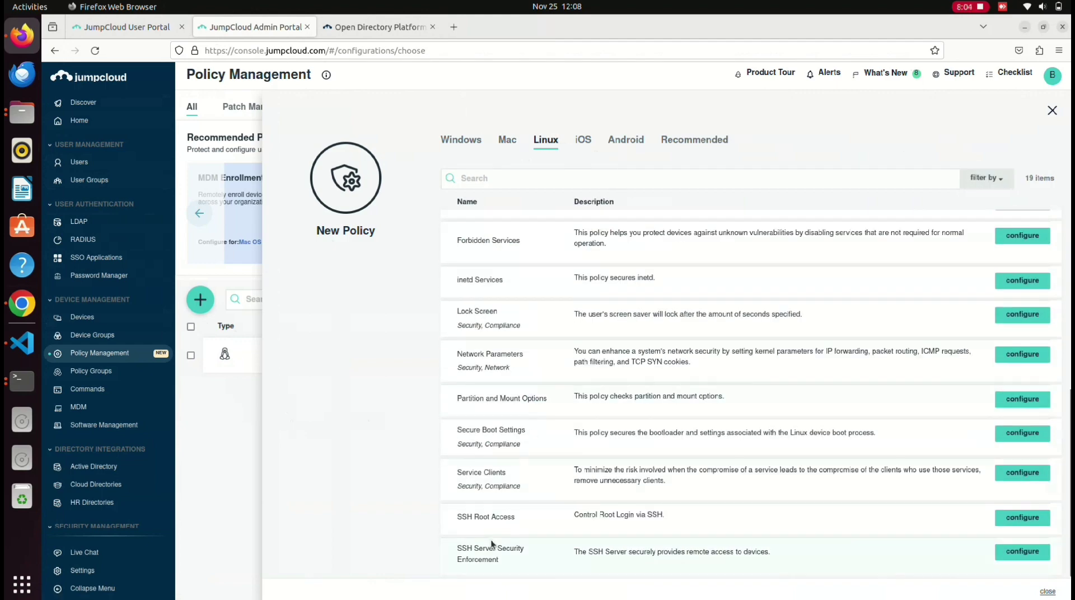
scroll(489, 226, up, 7)
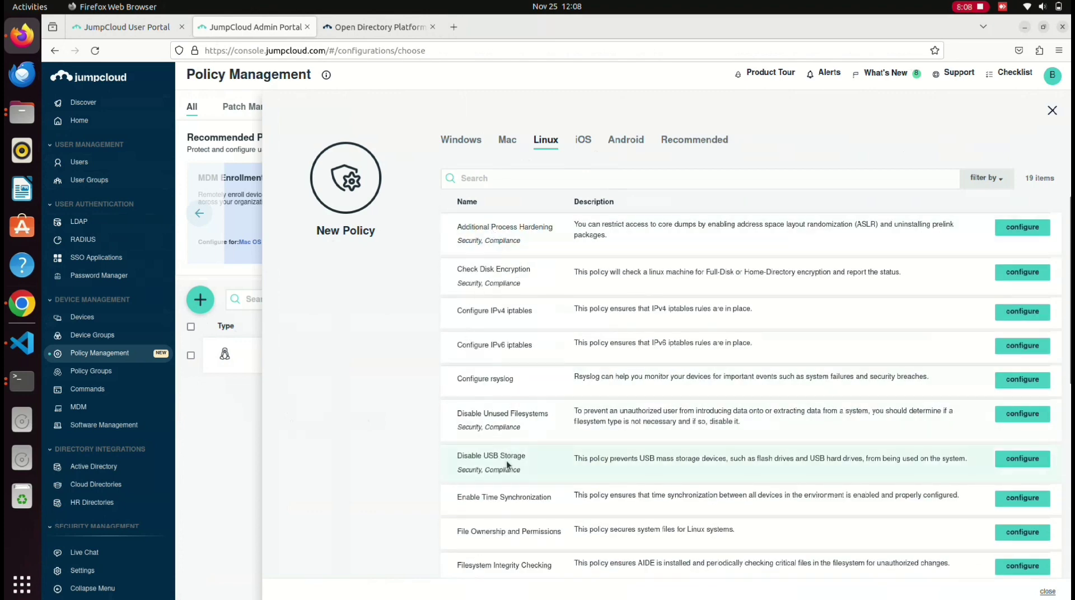
scroll(508, 456, down, 3)
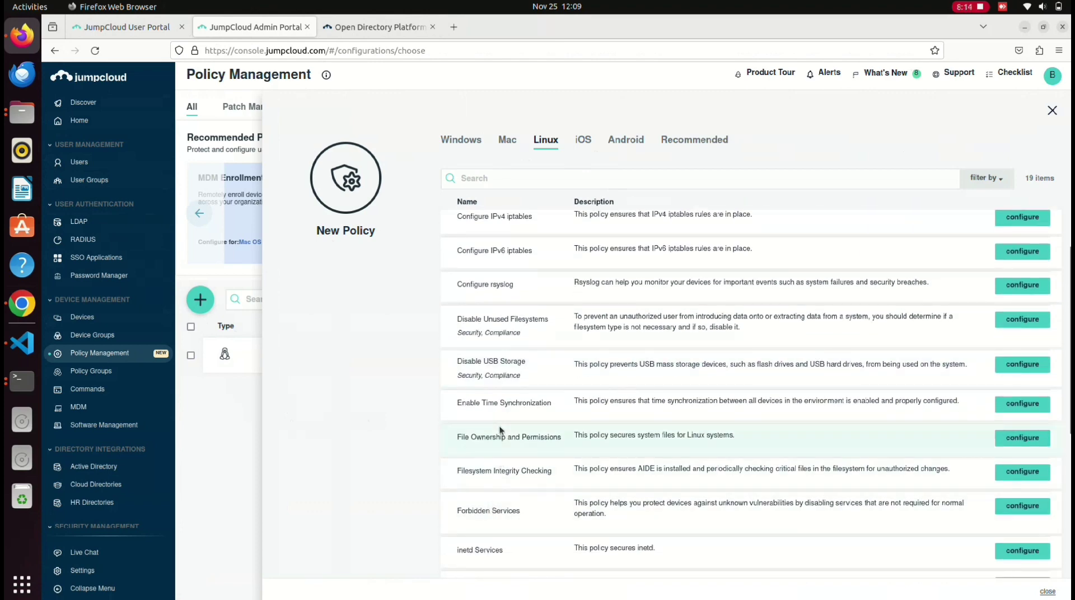
scroll(500, 430, up, 3)
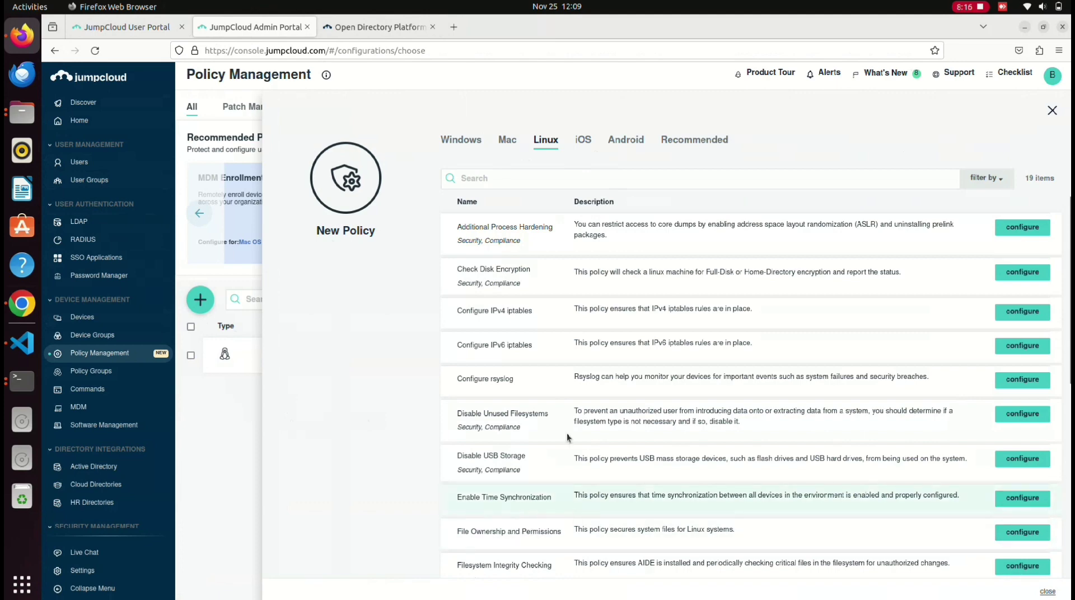
Check the Windows and Mac policy templates and close the new policy catalogue without configuring any.
click(470, 141)
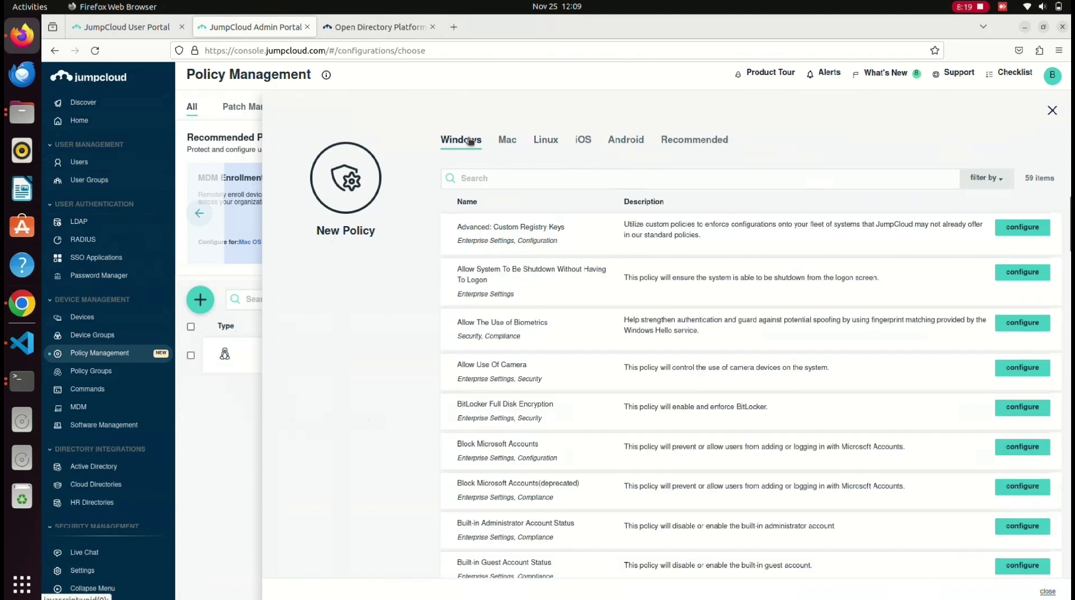
click(508, 139)
click(1052, 111)
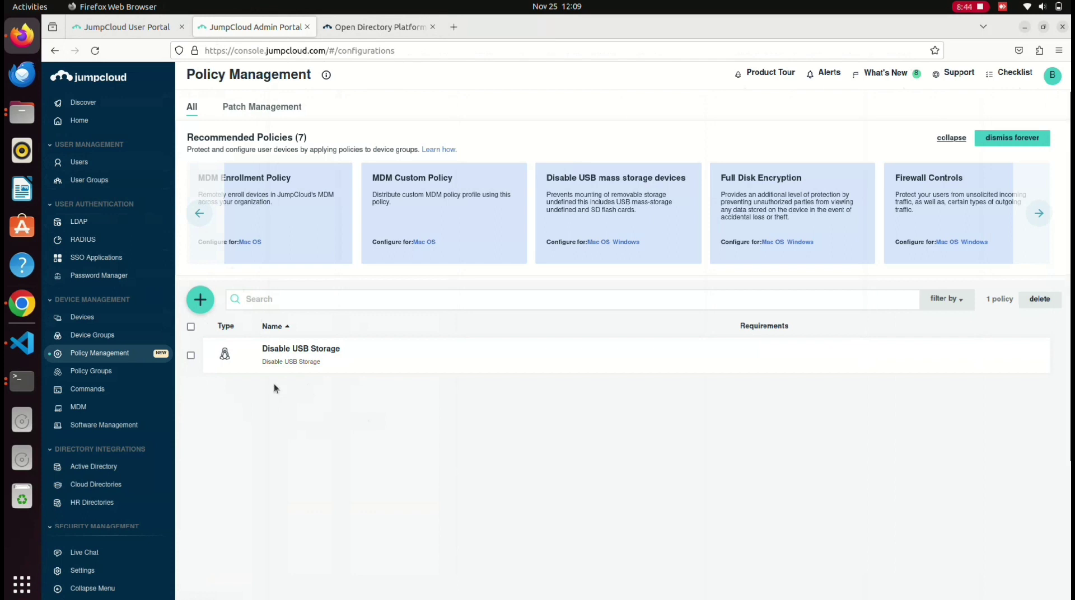
View the Policy Groups, Commands, MDM and Software Management pages under Device Management.
click(122, 371)
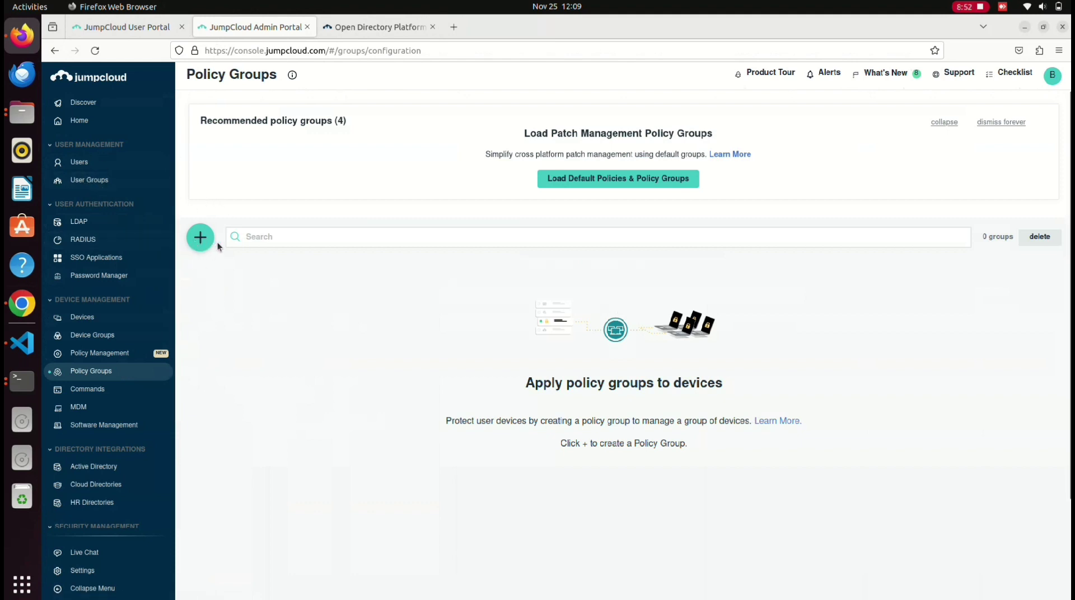
click(88, 391)
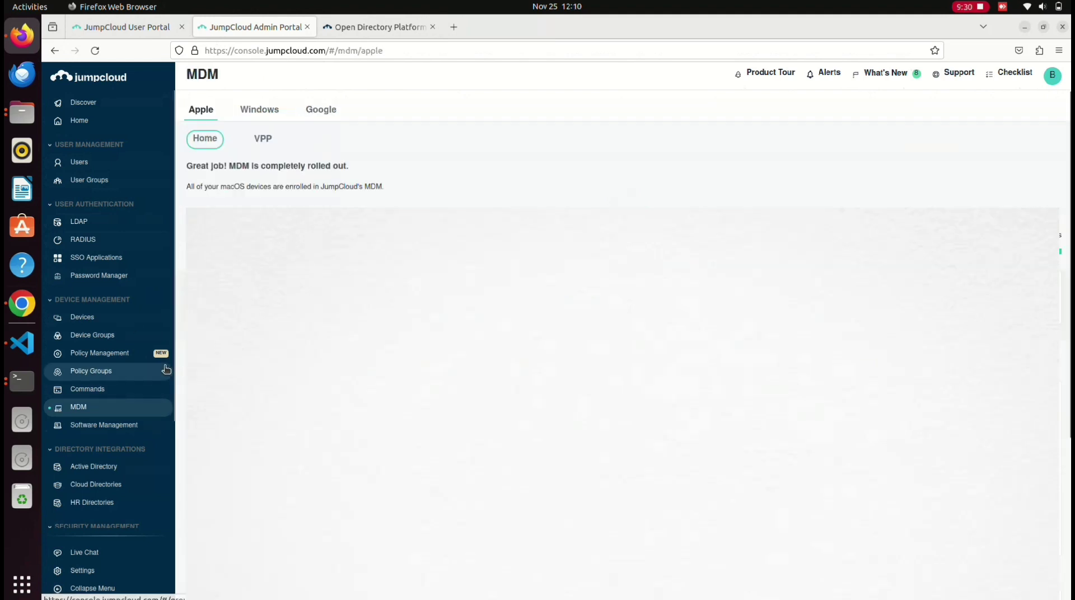
click(91, 428)
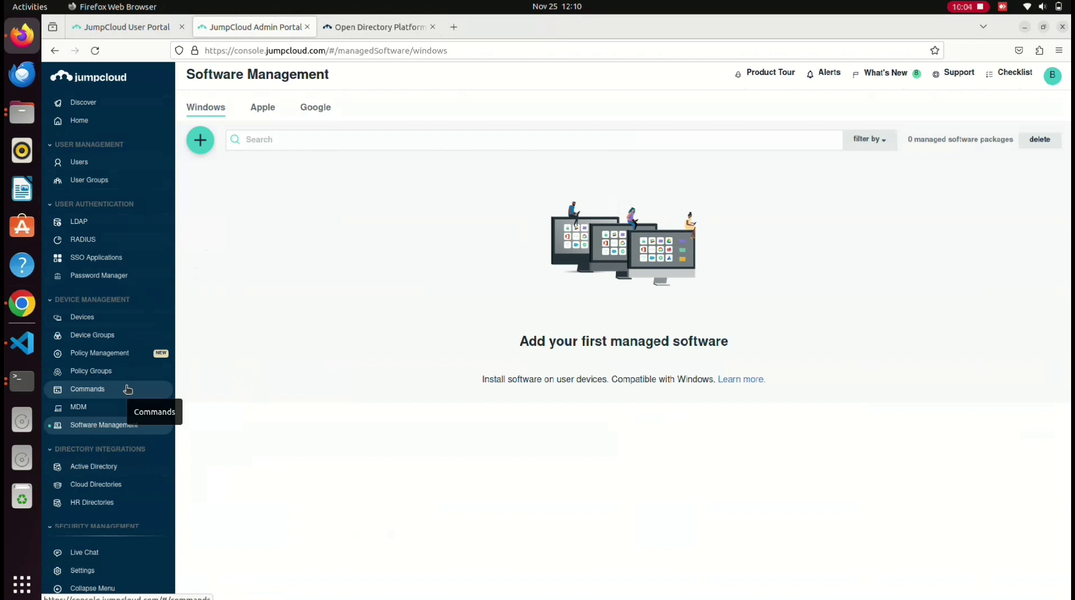
View Directory Insights and the Reports page in the Insights section.
scroll(128, 389, down, 5)
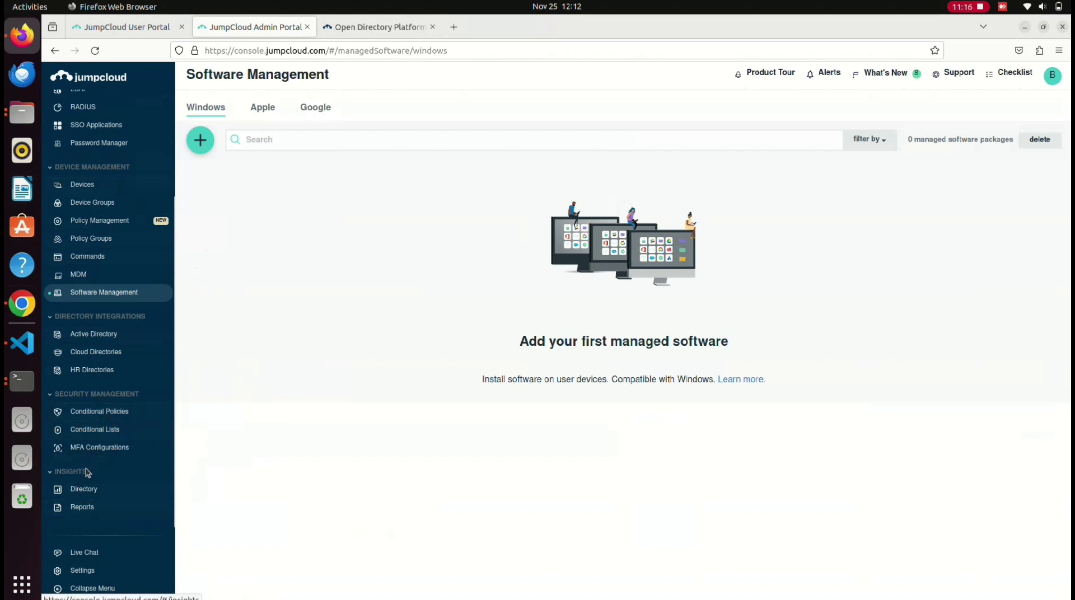
click(95, 494)
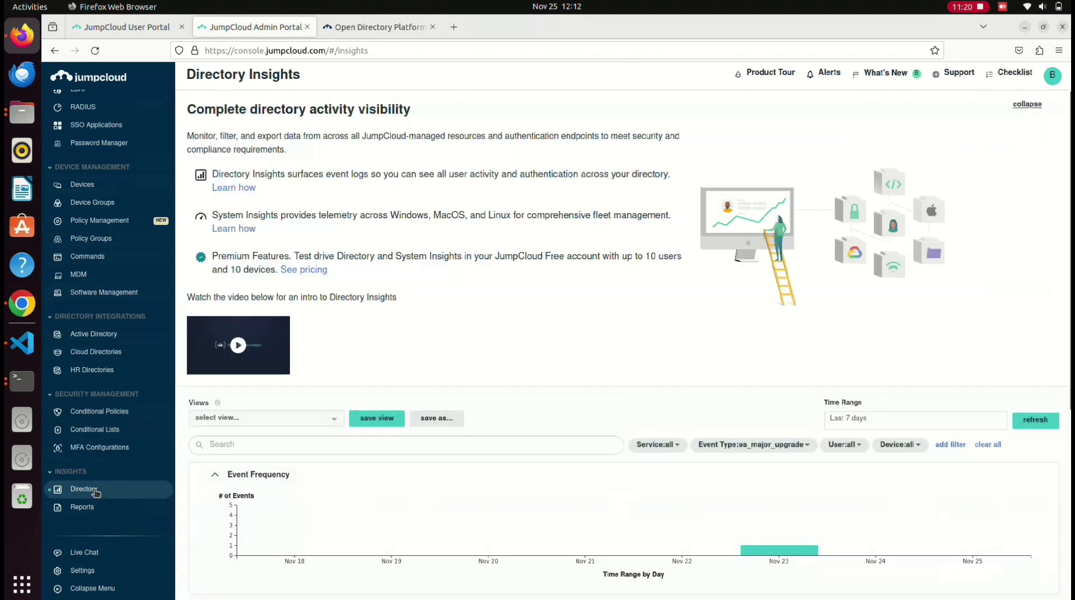
click(84, 508)
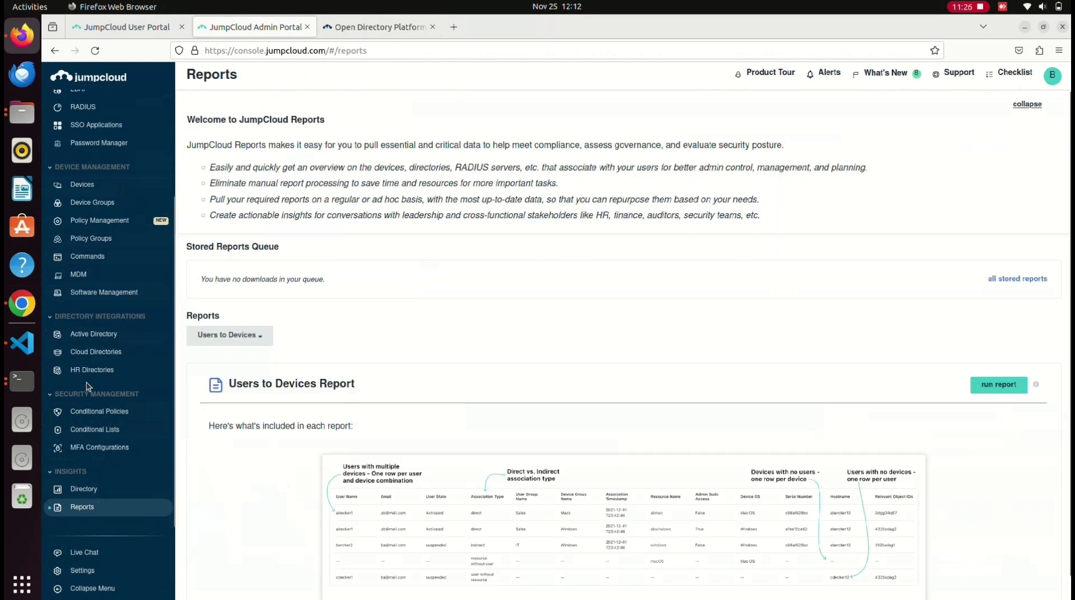
View the LDAP and RADIUS pages under User Authentication.
scroll(103, 168, up, 5)
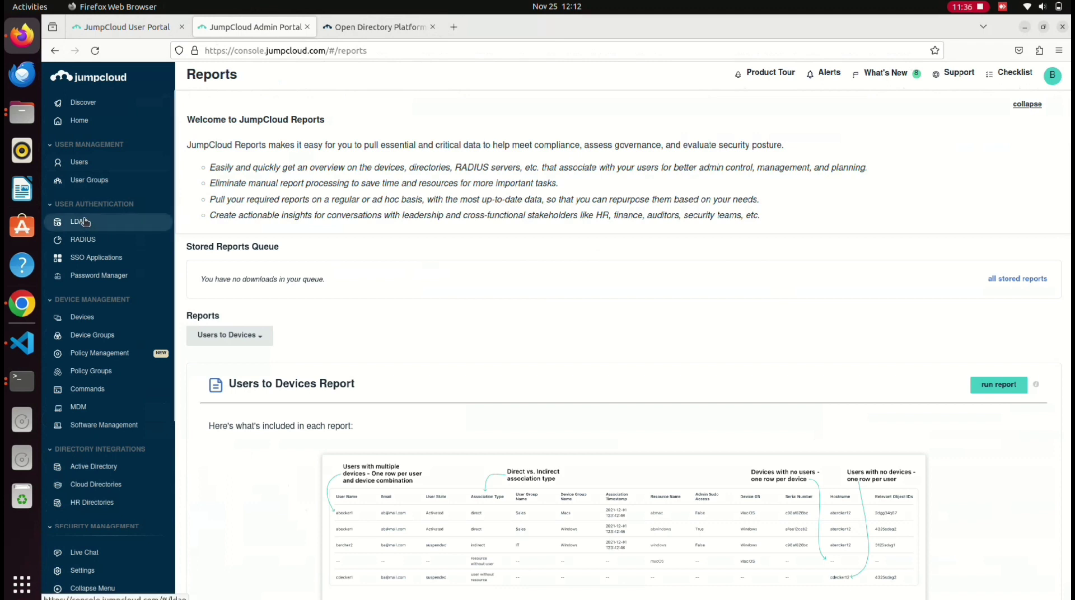
click(82, 222)
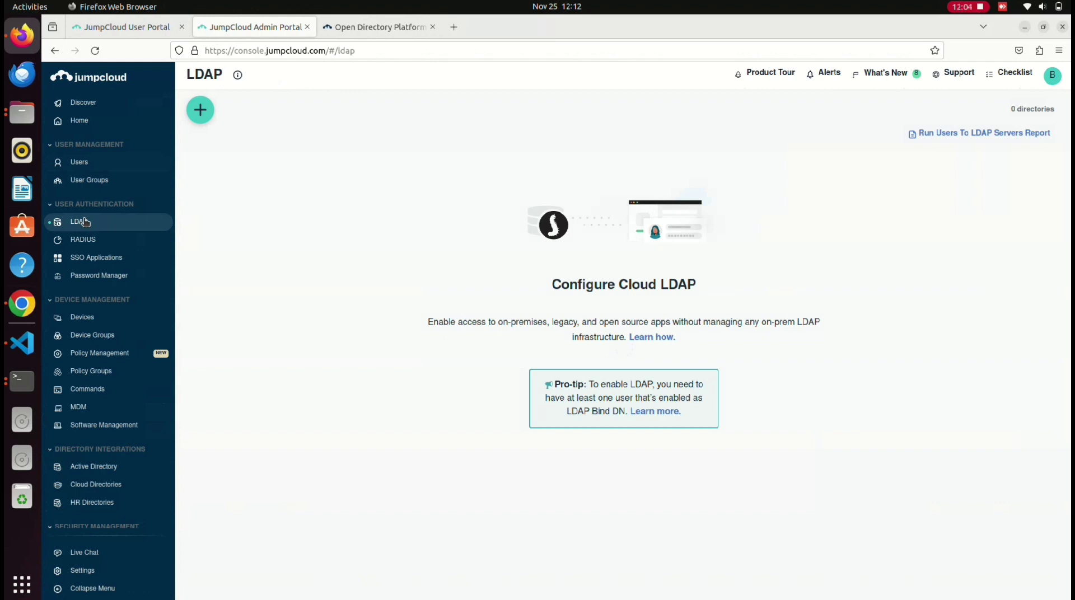
click(108, 246)
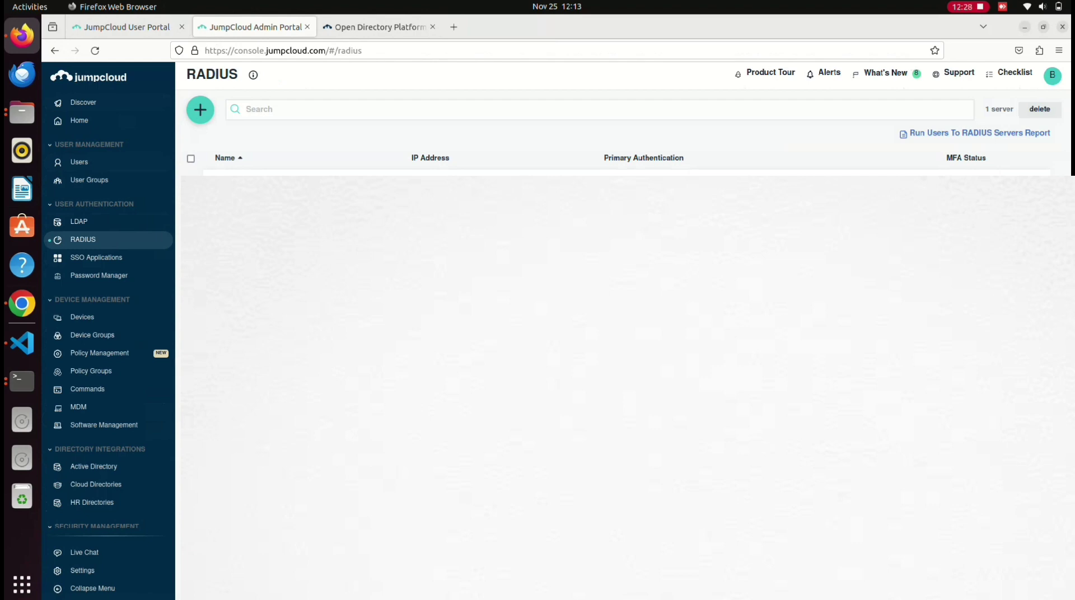
Search the new SSO application catalogue for "gi" and return to the configured applications without adding one.
click(114, 256)
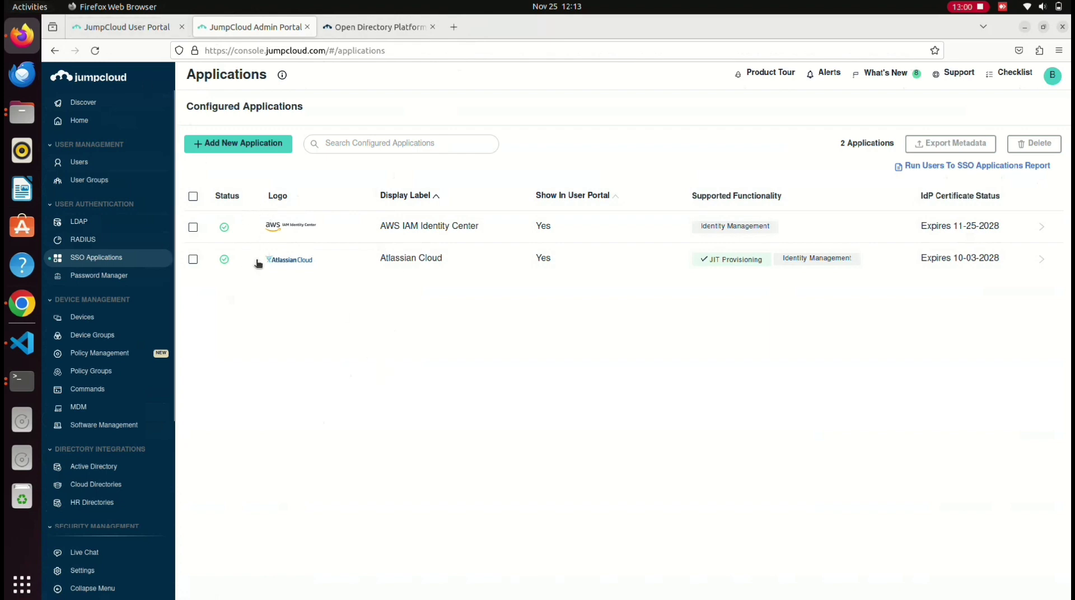
click(238, 149)
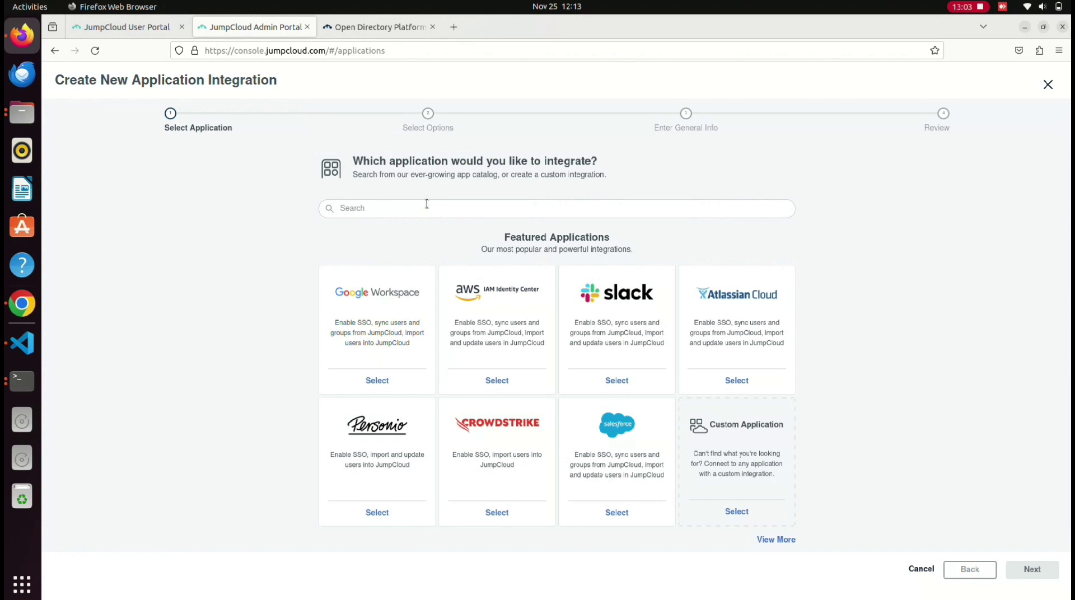
click(427, 203)
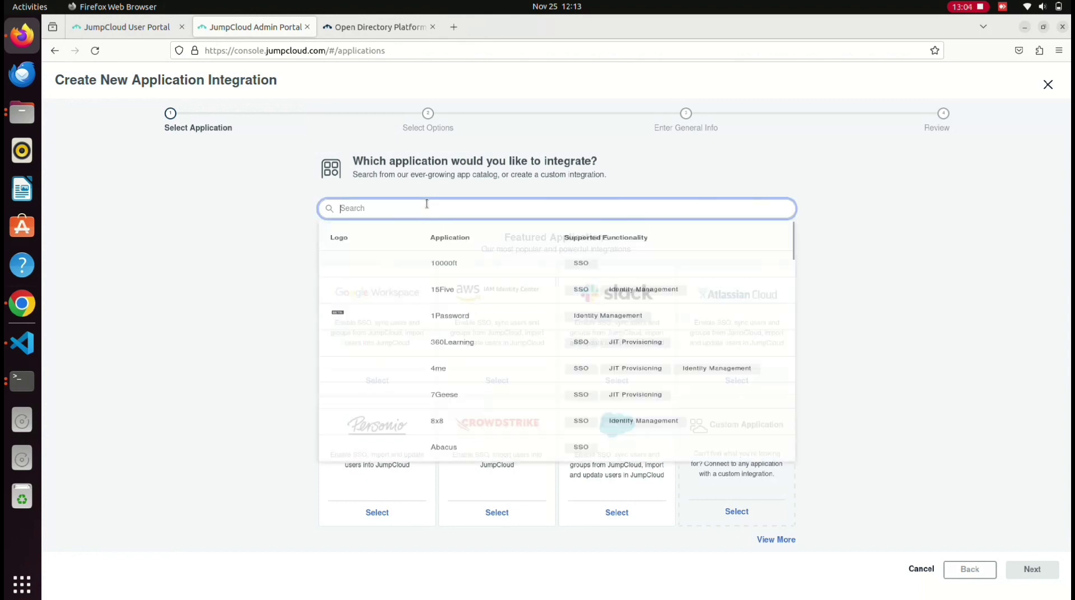
text(gi)
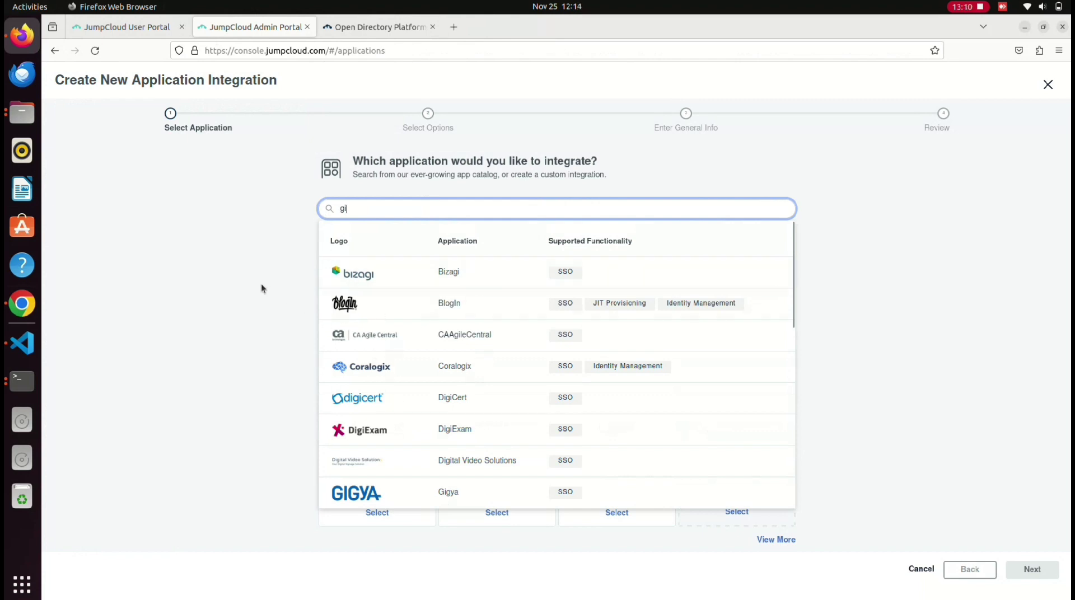
click(54, 52)
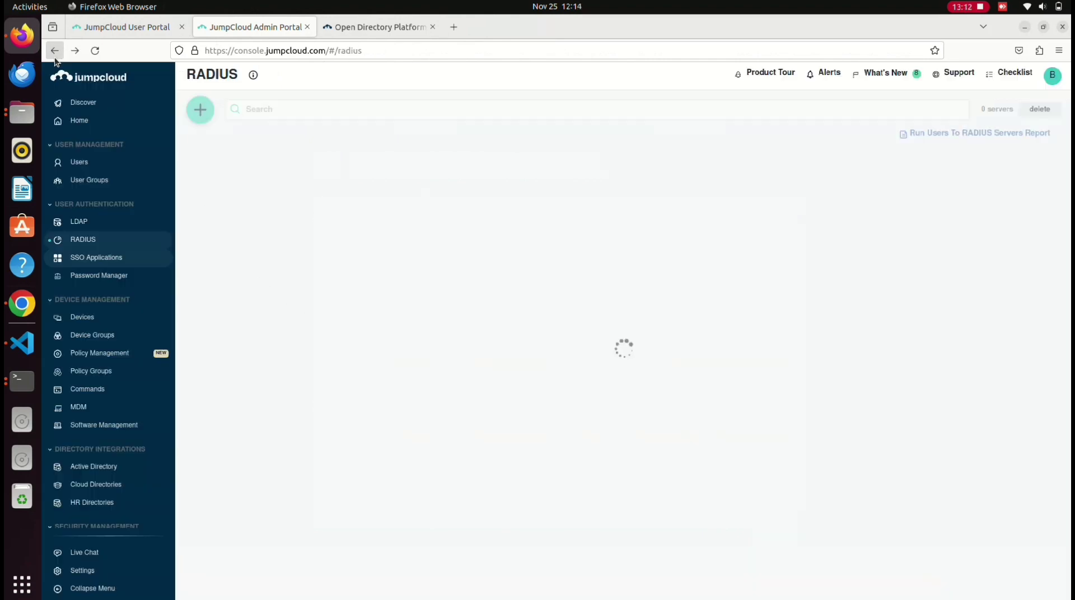
click(95, 258)
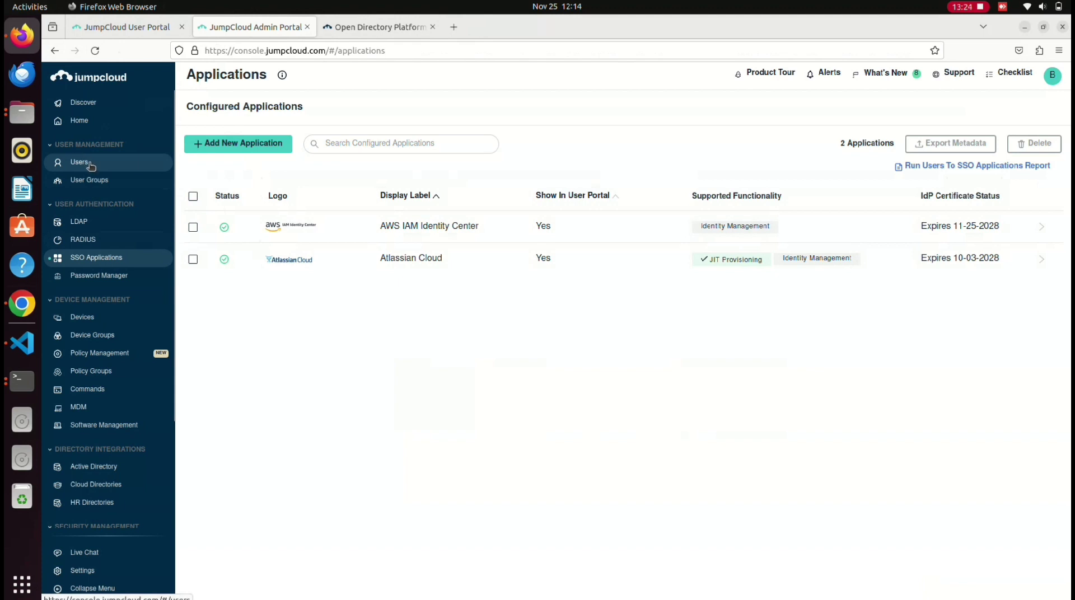
Compare the User Portal's applications and account options with the Admin Portal's configured SSO applications.
click(129, 25)
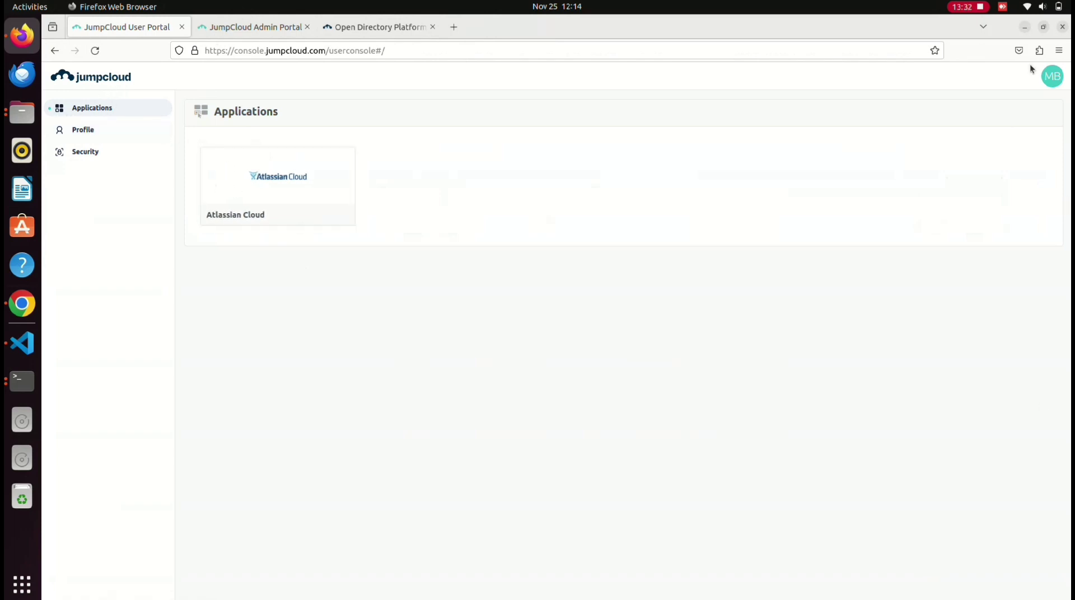
click(1050, 75)
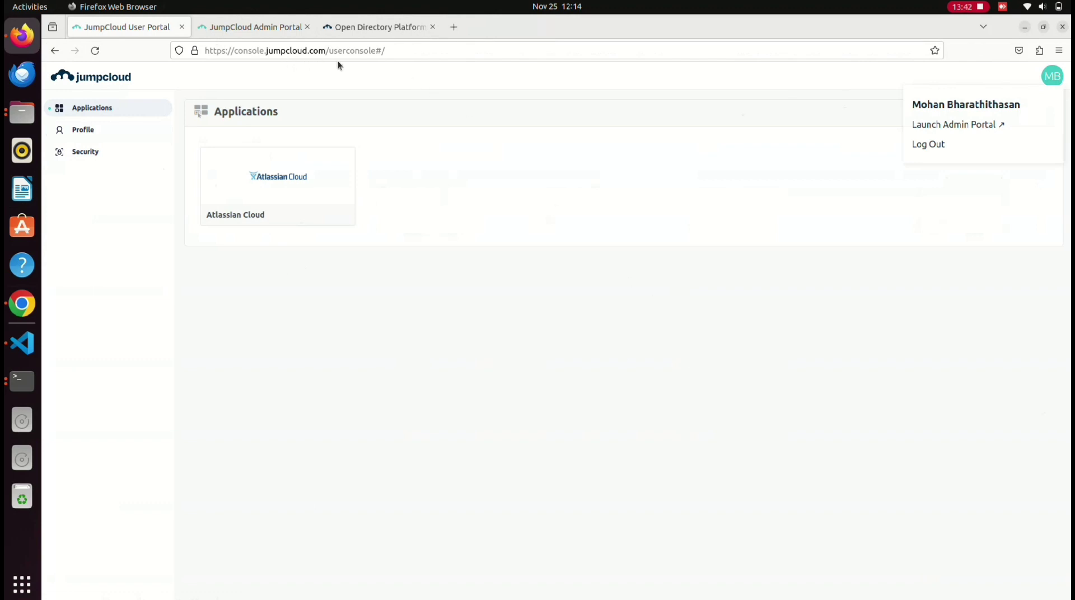
click(229, 27)
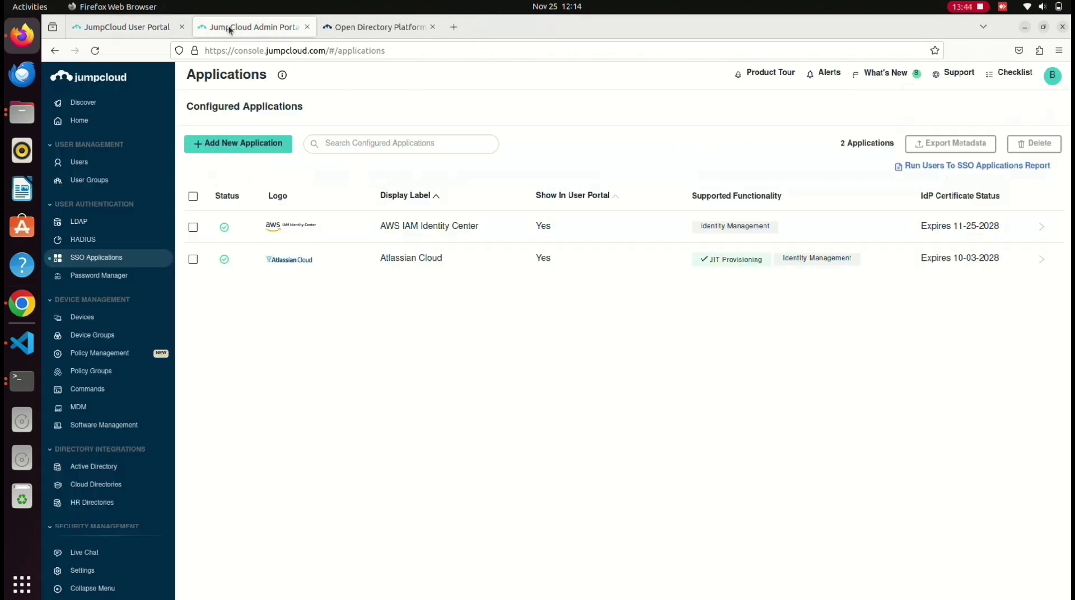
click(140, 27)
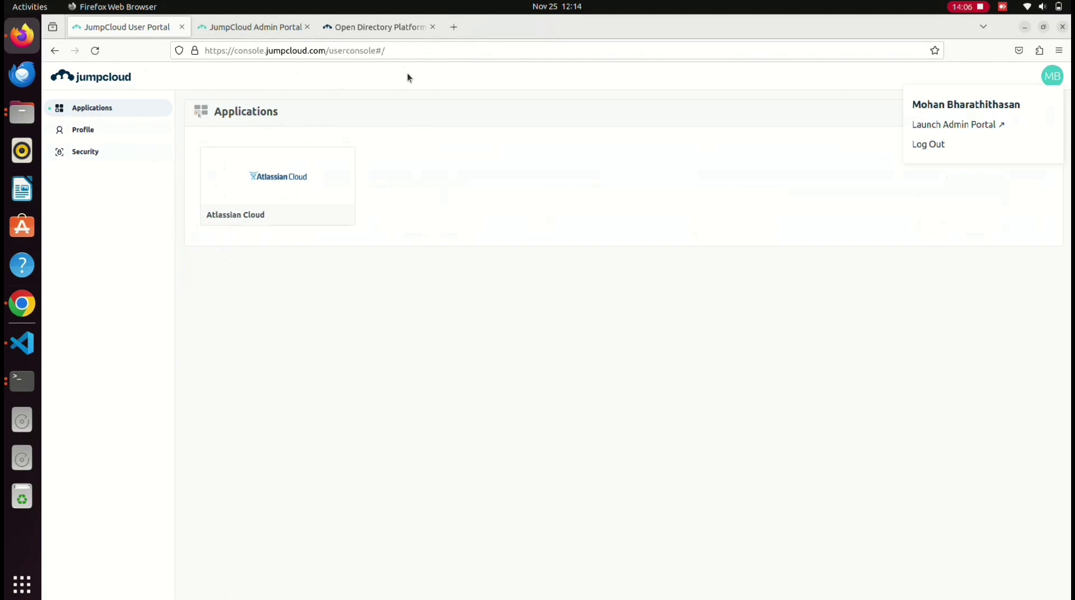
click(243, 34)
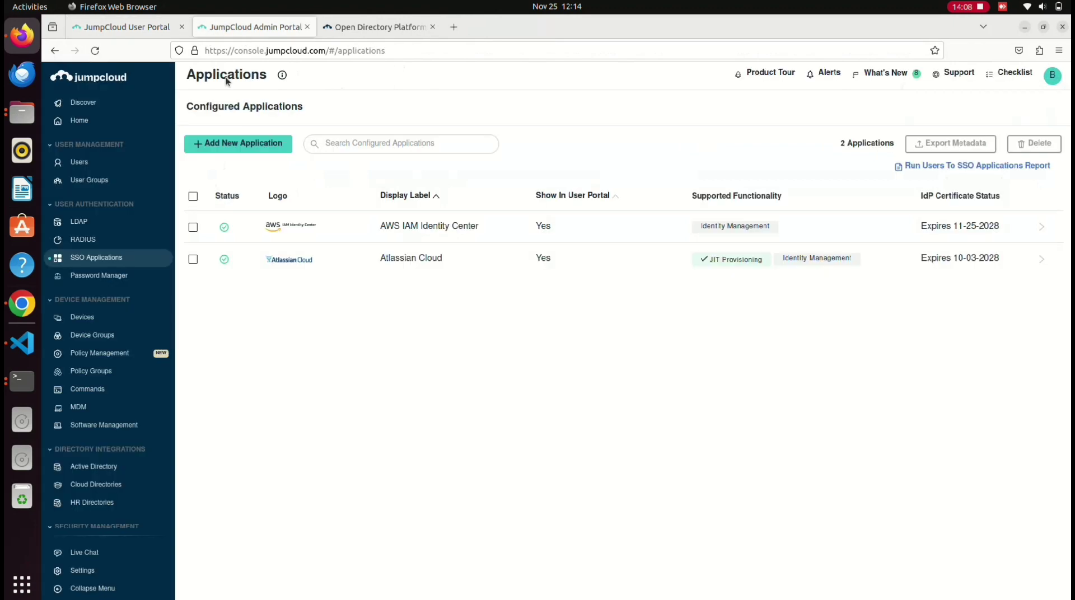
Open Password Manager and examine the overview's enrolment, password health, devices and logs sections.
click(134, 277)
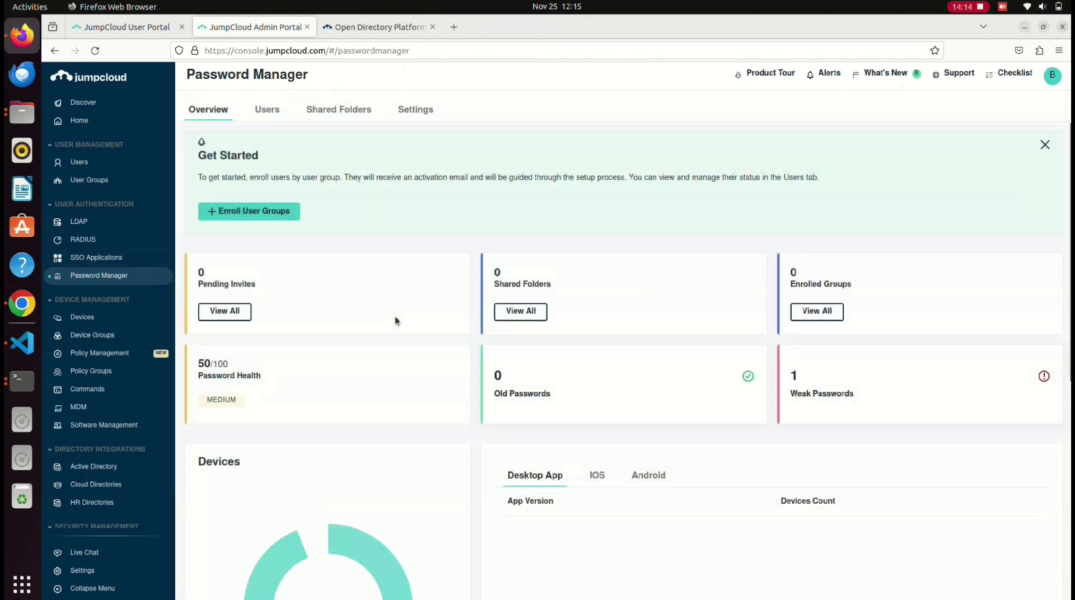
scroll(395, 321, down, 4)
scroll(396, 320, down, 2)
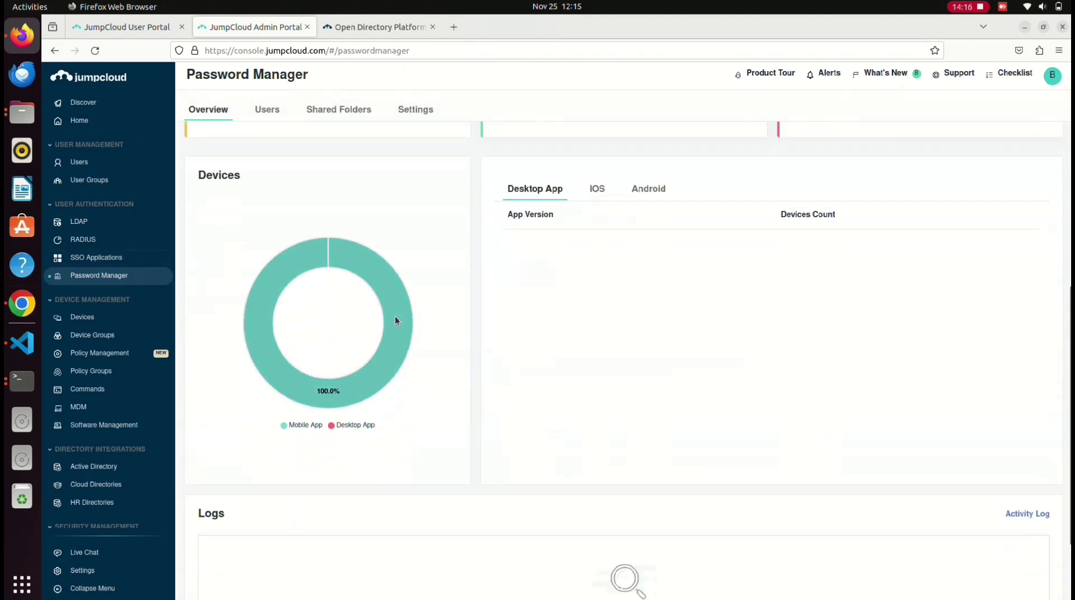
scroll(395, 320, up, 2)
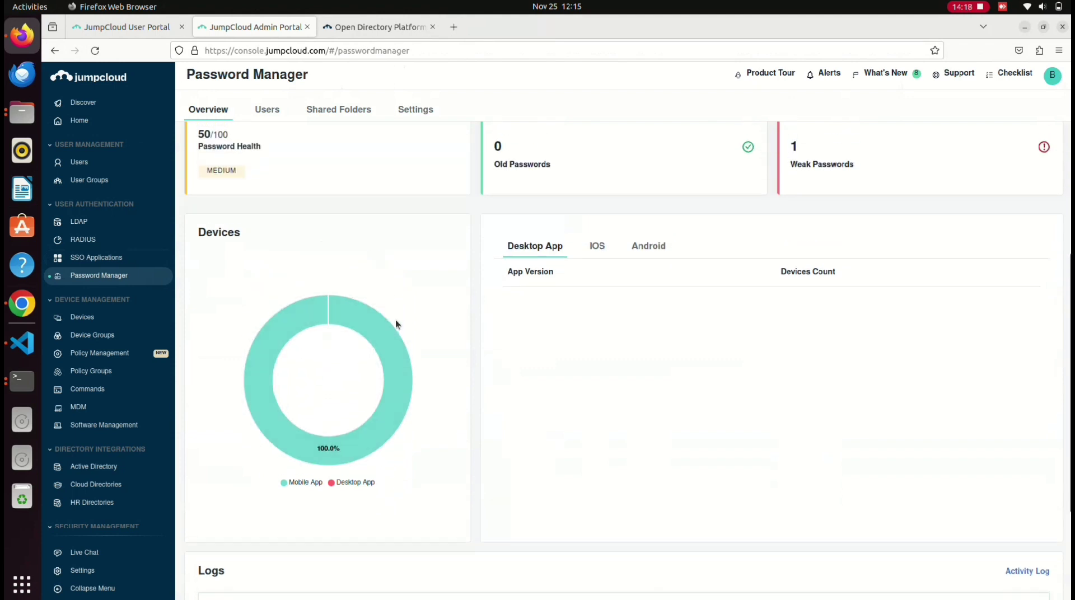
scroll(396, 321, up, 4)
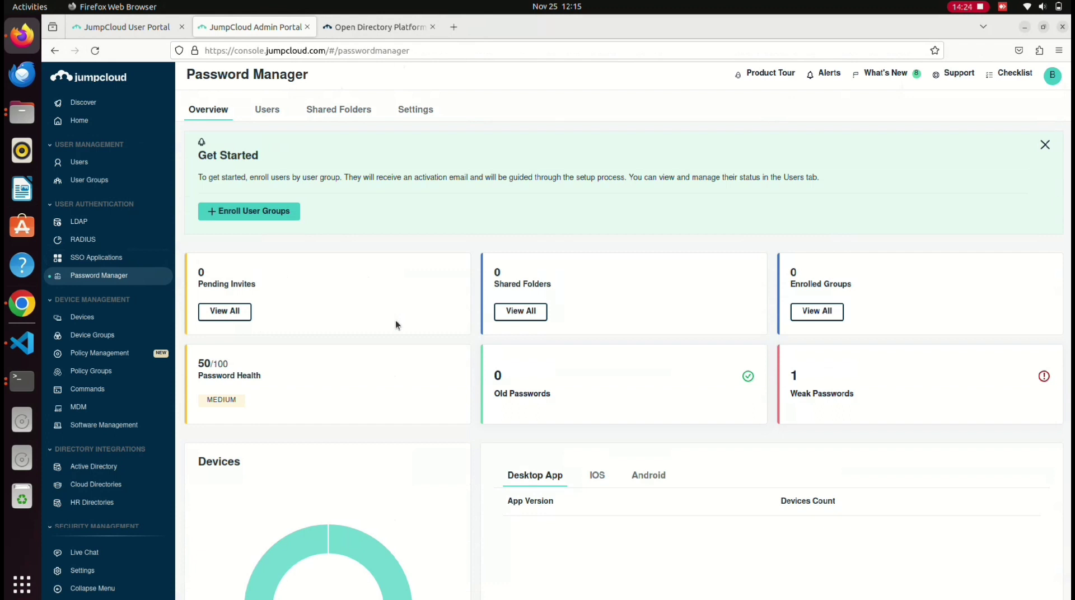
scroll(395, 325, down, 4)
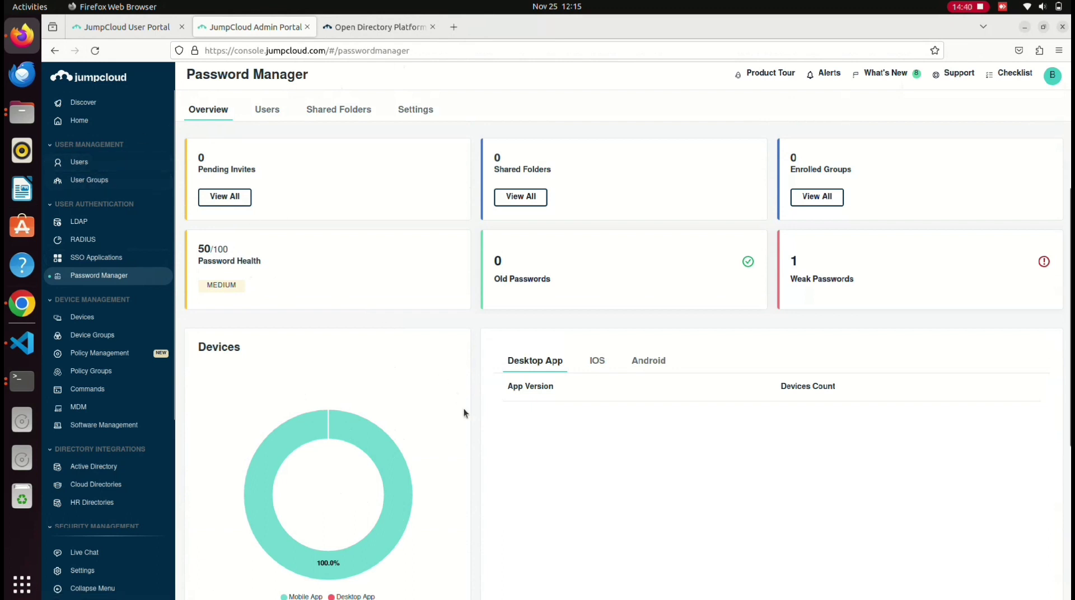
scroll(464, 411, down, 10)
scroll(464, 408, up, 10)
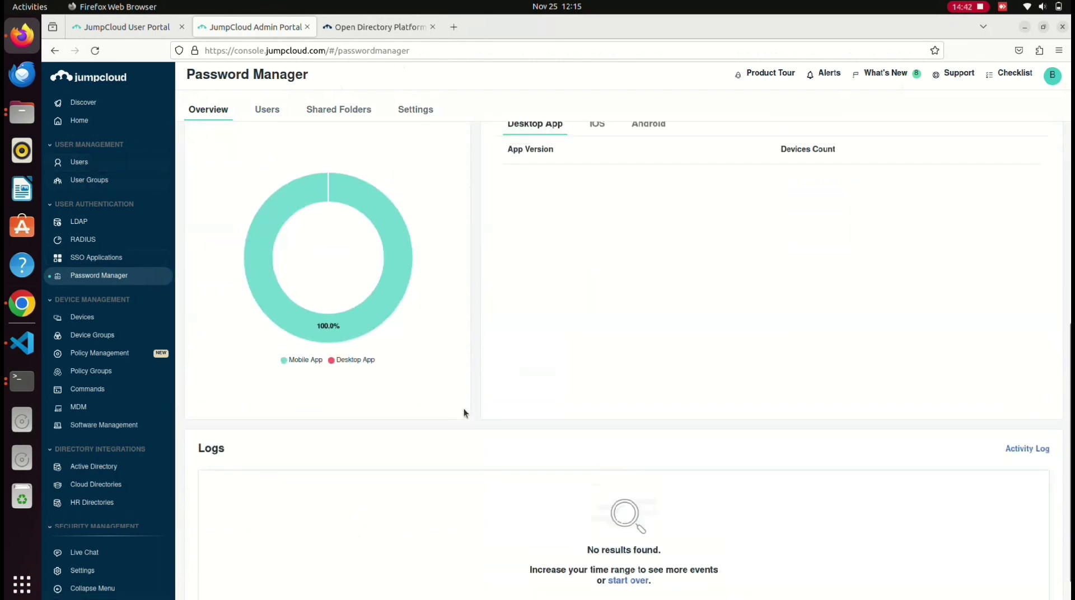
Examine the enrolled Password Manager user's details, stored passwords and devices, and return to the user list.
click(268, 110)
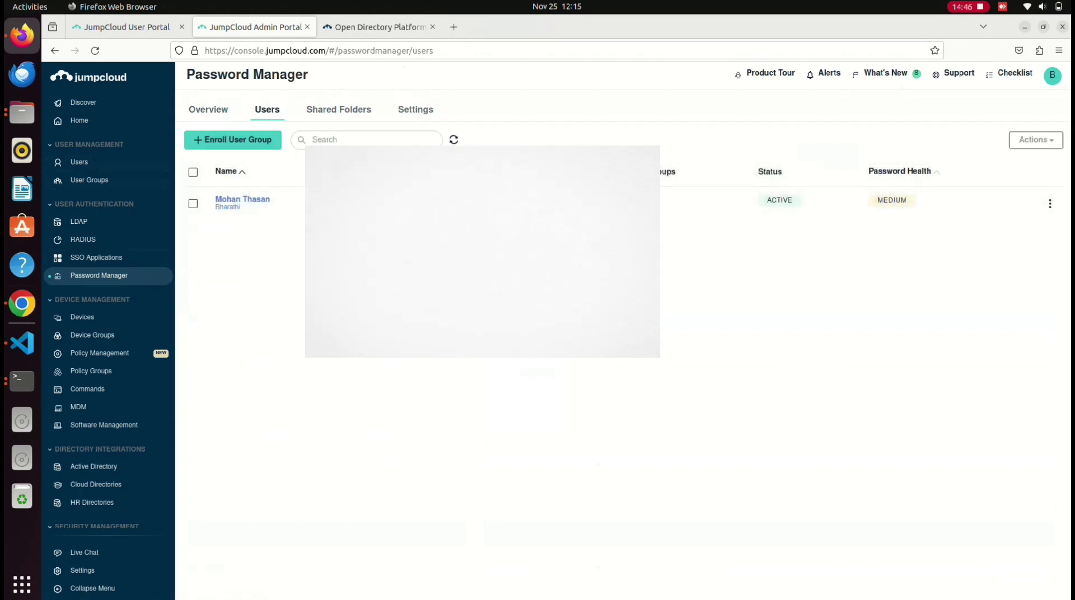
click(255, 200)
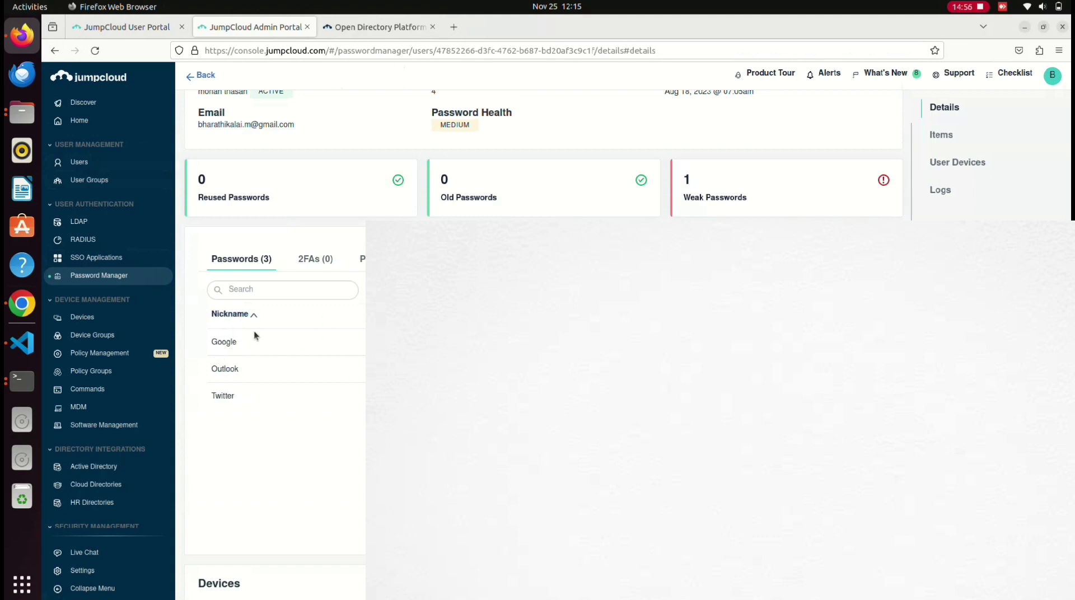
click(254, 313)
scroll(314, 407, down, 2)
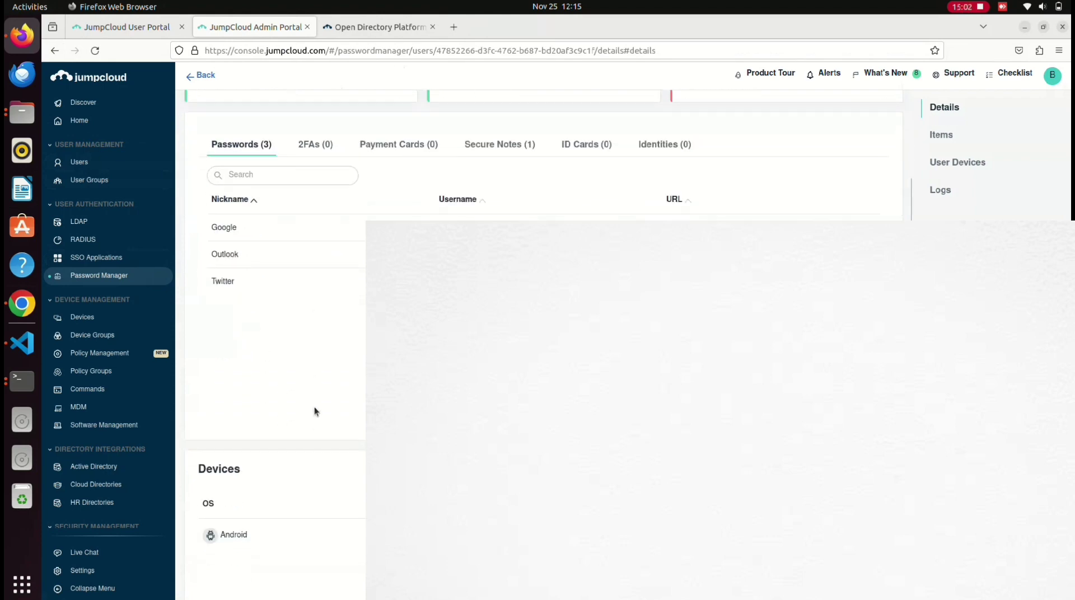
scroll(314, 407, up, 3)
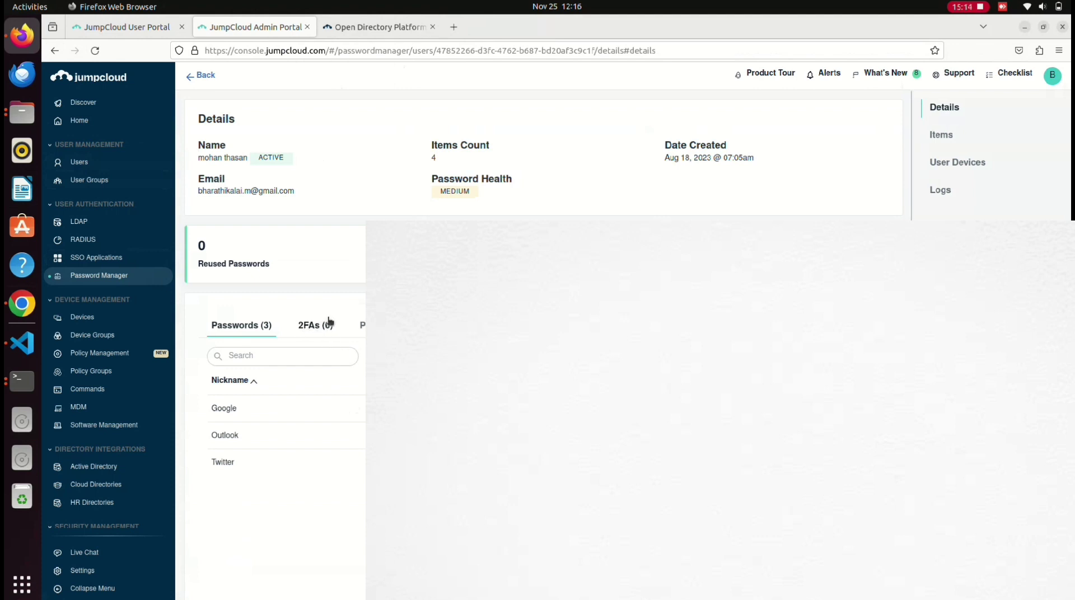
click(201, 75)
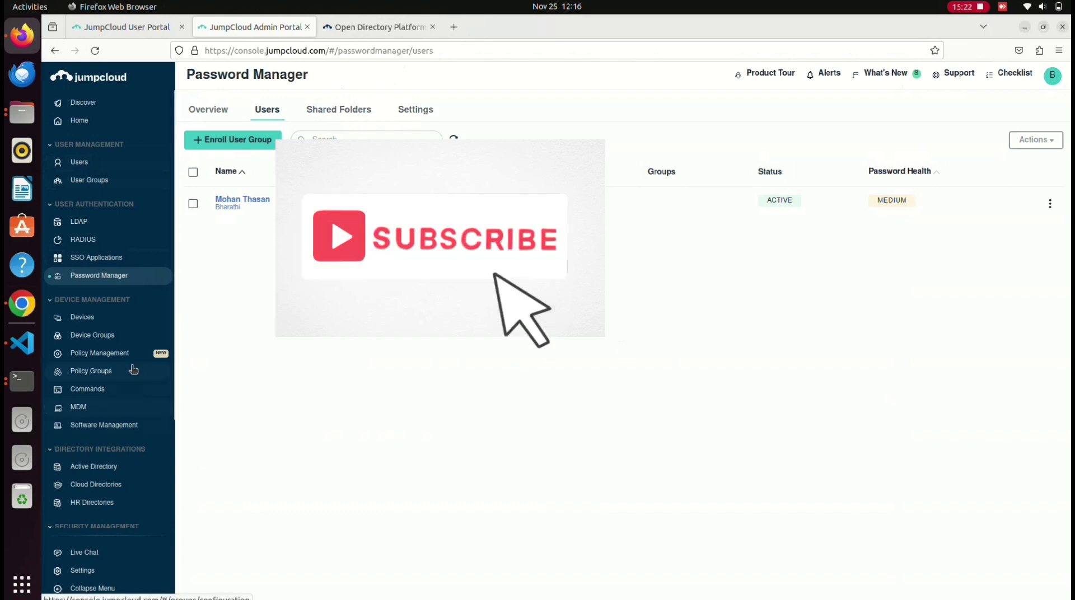
scroll(146, 359, down, 3)
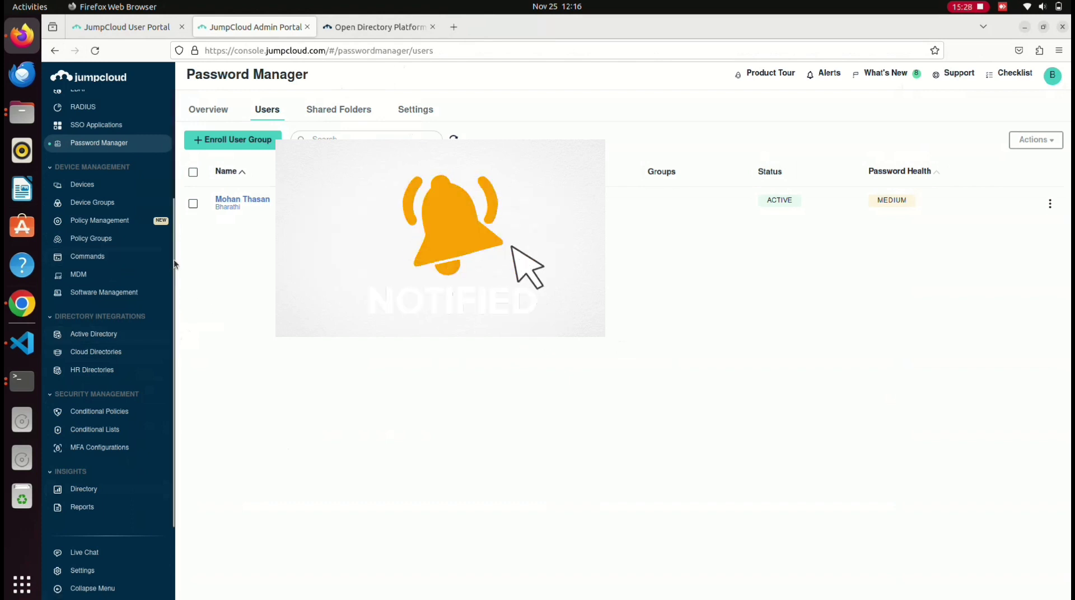
drag(174, 260, 178, 145)
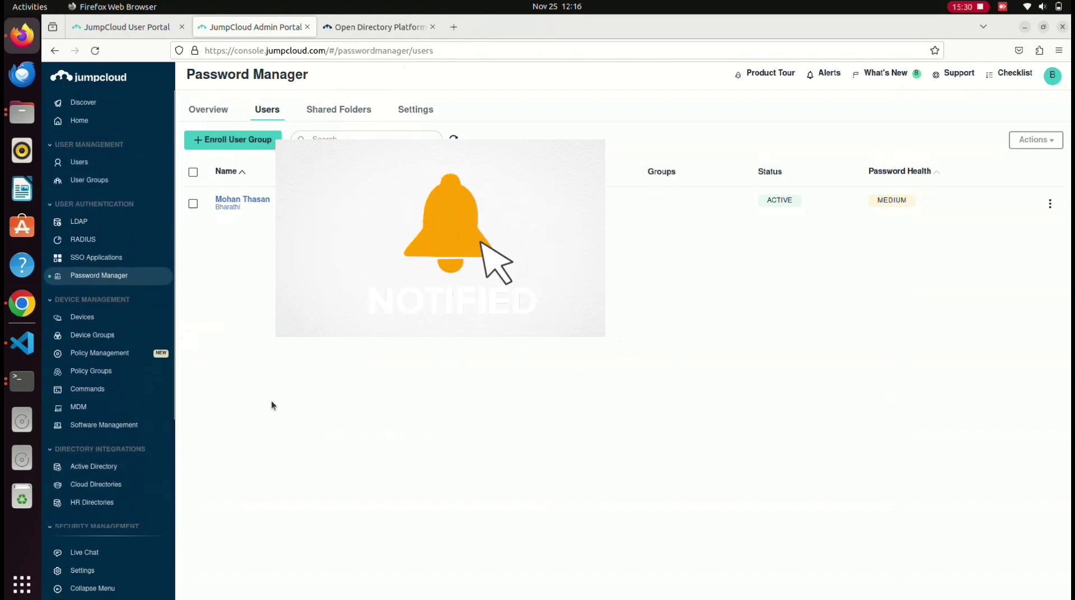